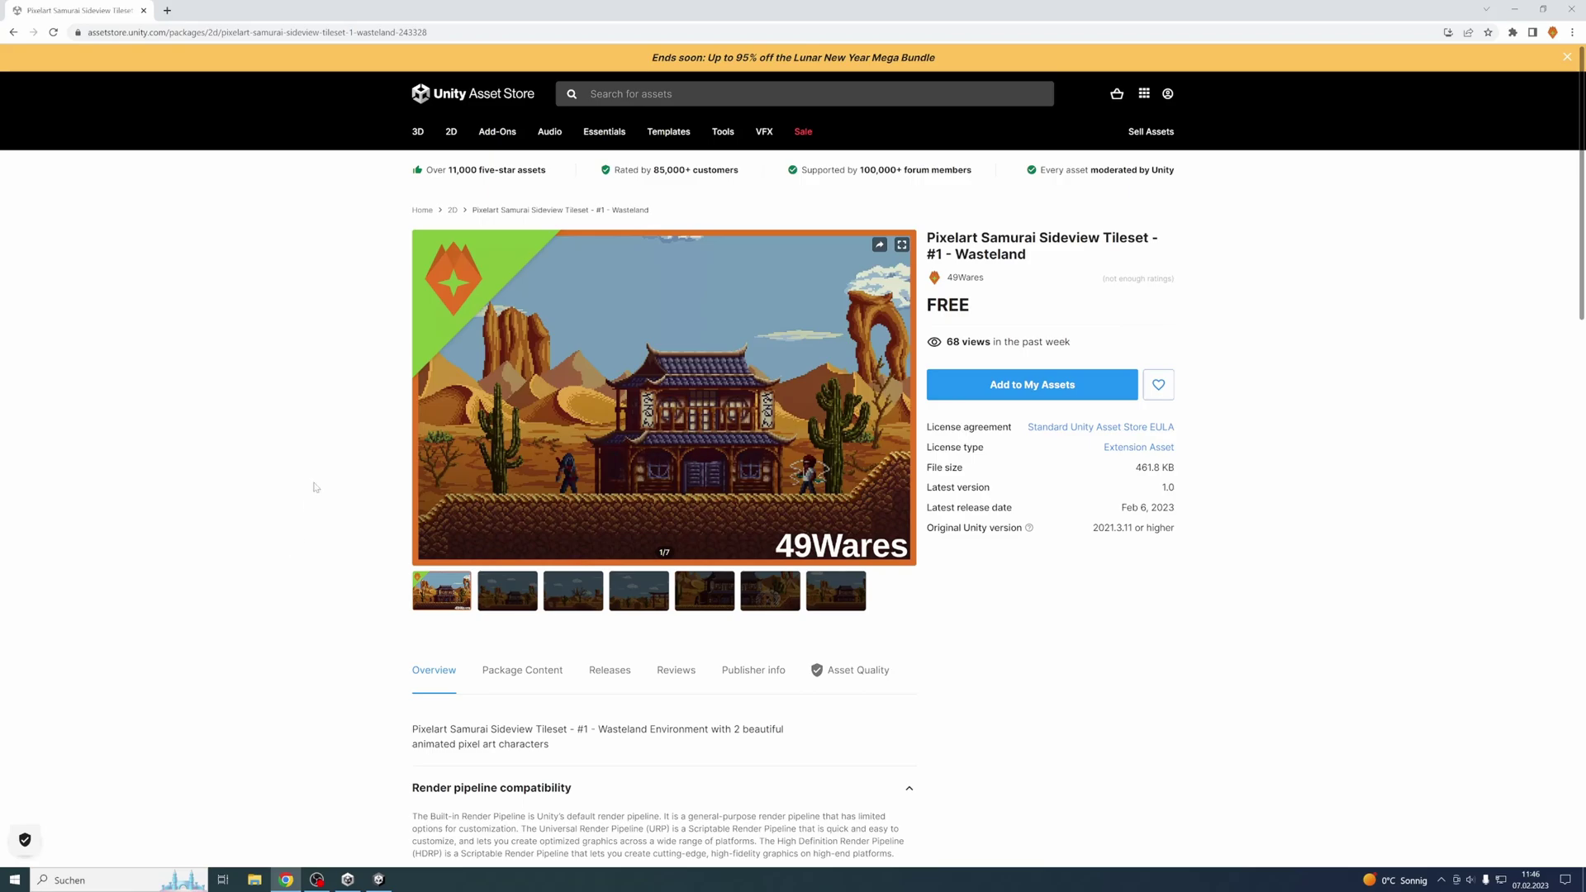
- Go to the Asset Store home page and browse the 2D Characters category
{"action": "left_click", "coordinate": [473, 92]}
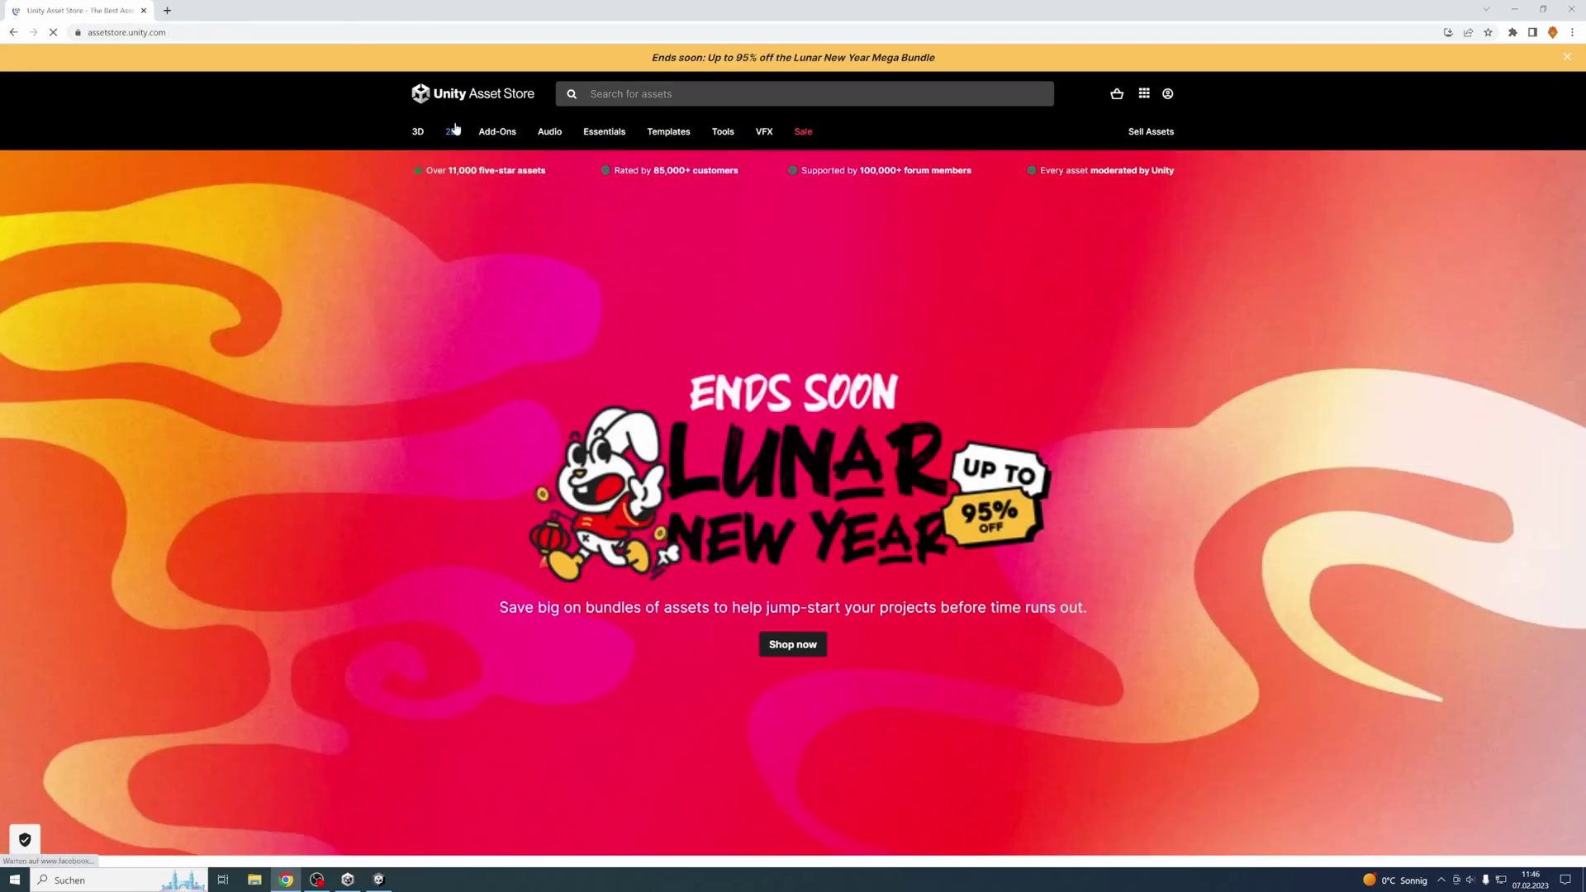
{"action": "mouse_move", "coordinate": [453, 134]}
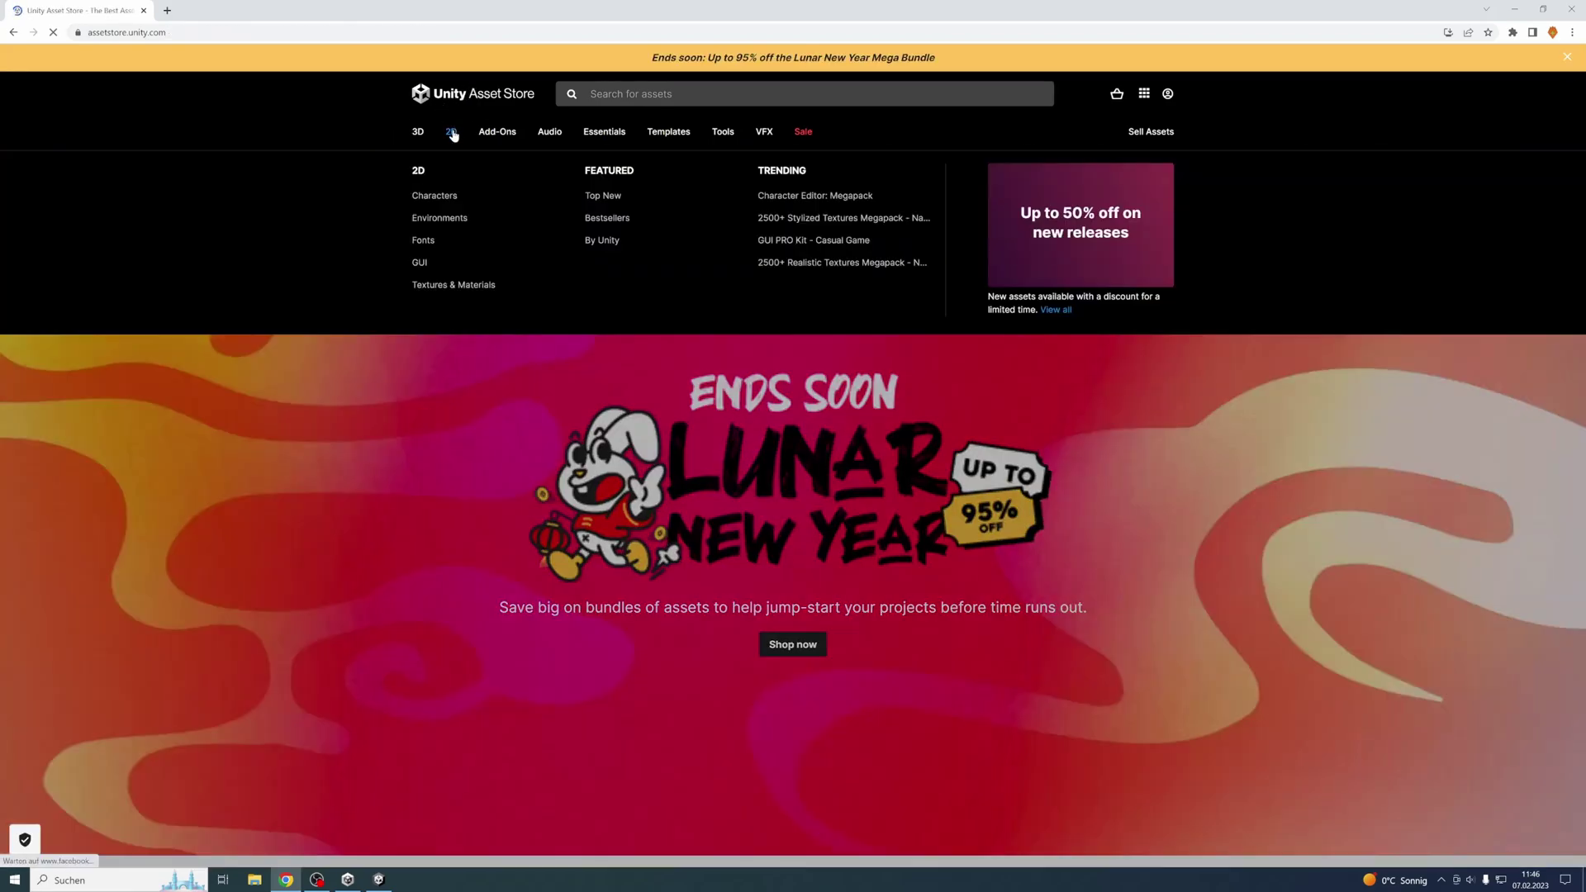
{"action": "left_click", "coordinate": [433, 197]}
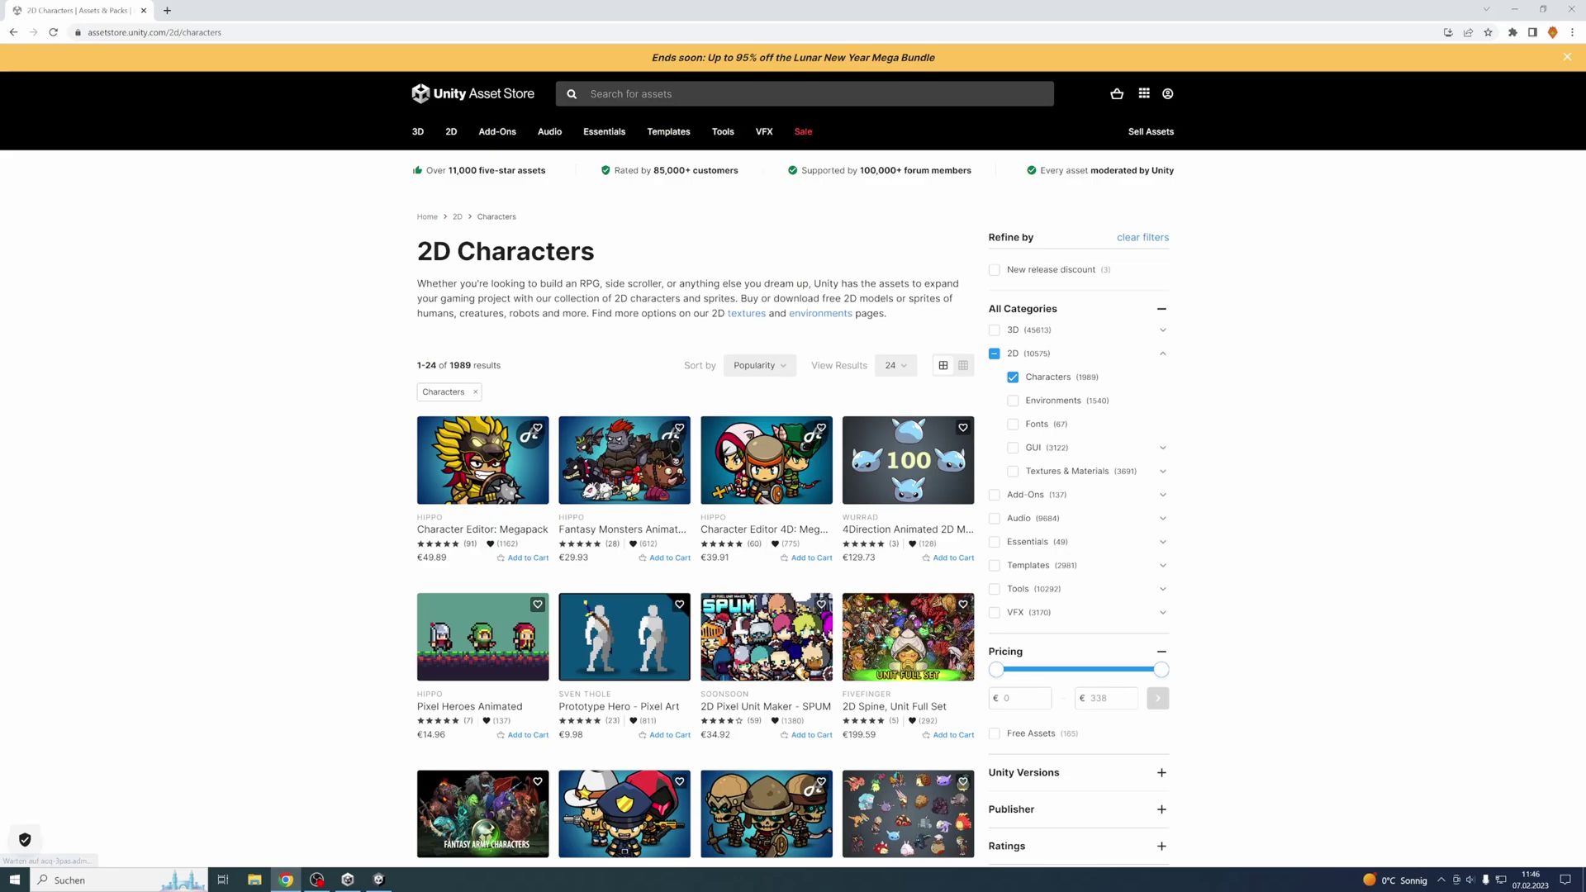
- Search the store for "Pixelart Samurai" and view the full details of the Pixelart Samurai Sideview Tileset
{"action": "left_click", "coordinate": [744, 93]}
{"action": "type", "text": "Pixelart Samurai"}
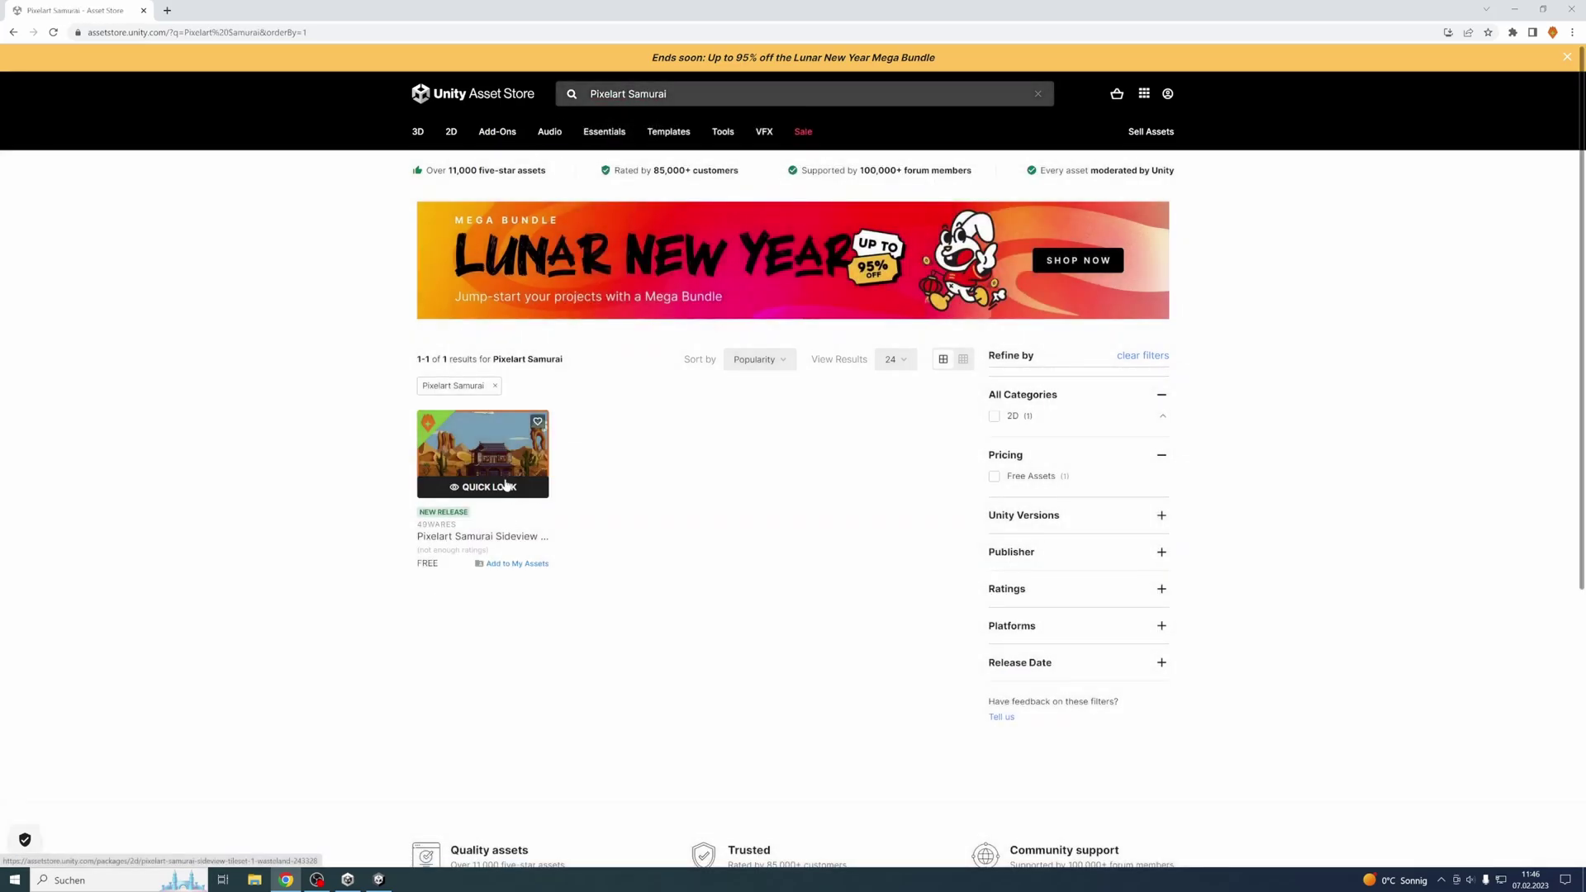
{"action": "left_click", "coordinate": [488, 487]}
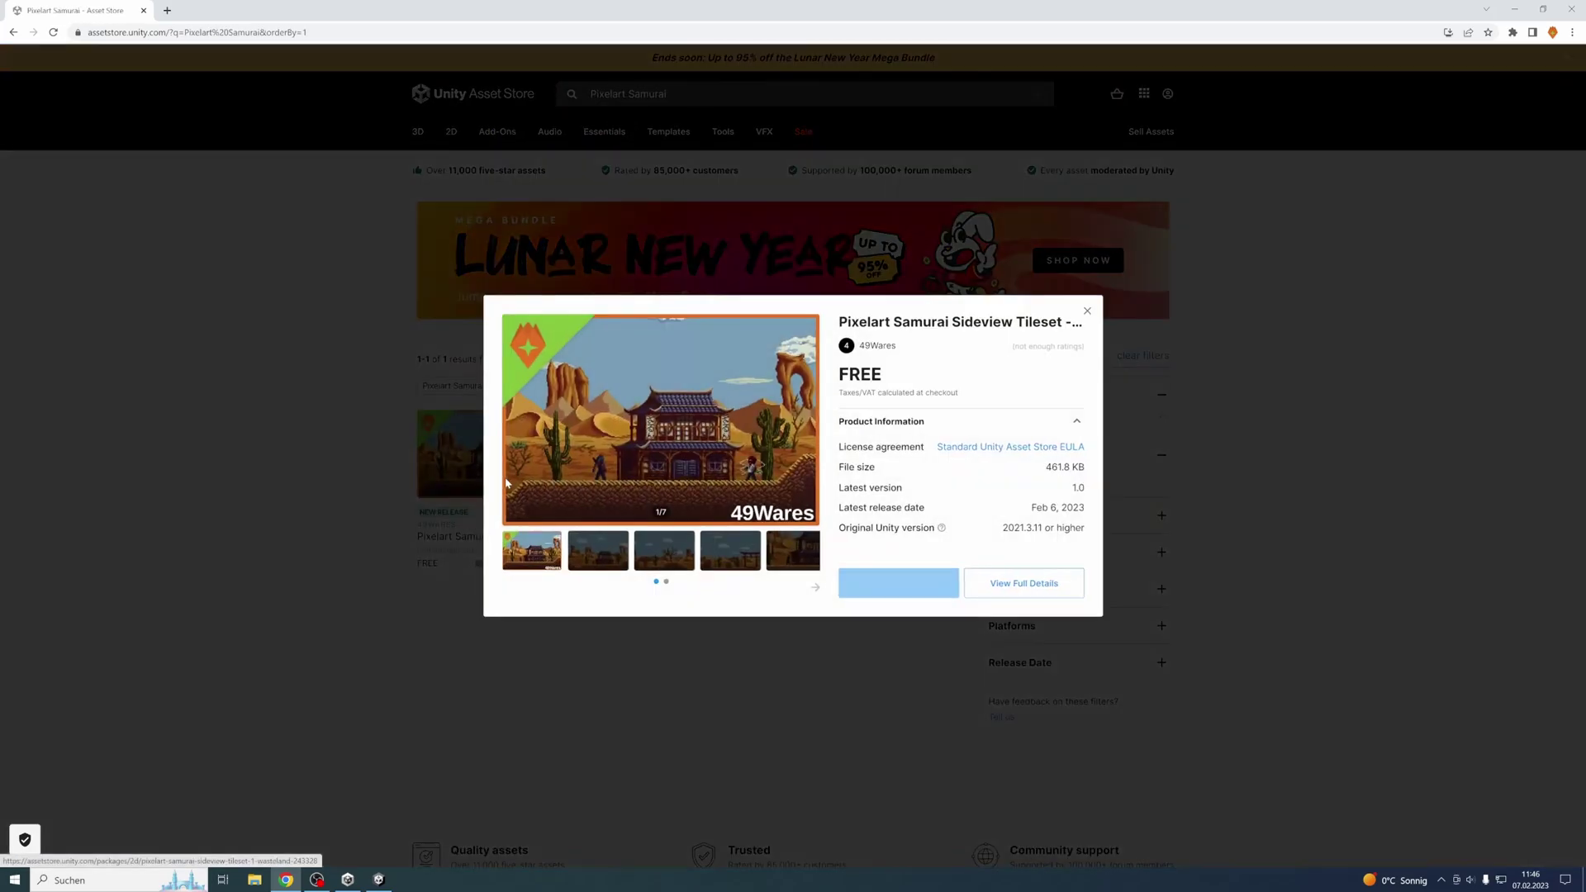
{"action": "left_click", "coordinate": [1047, 582]}
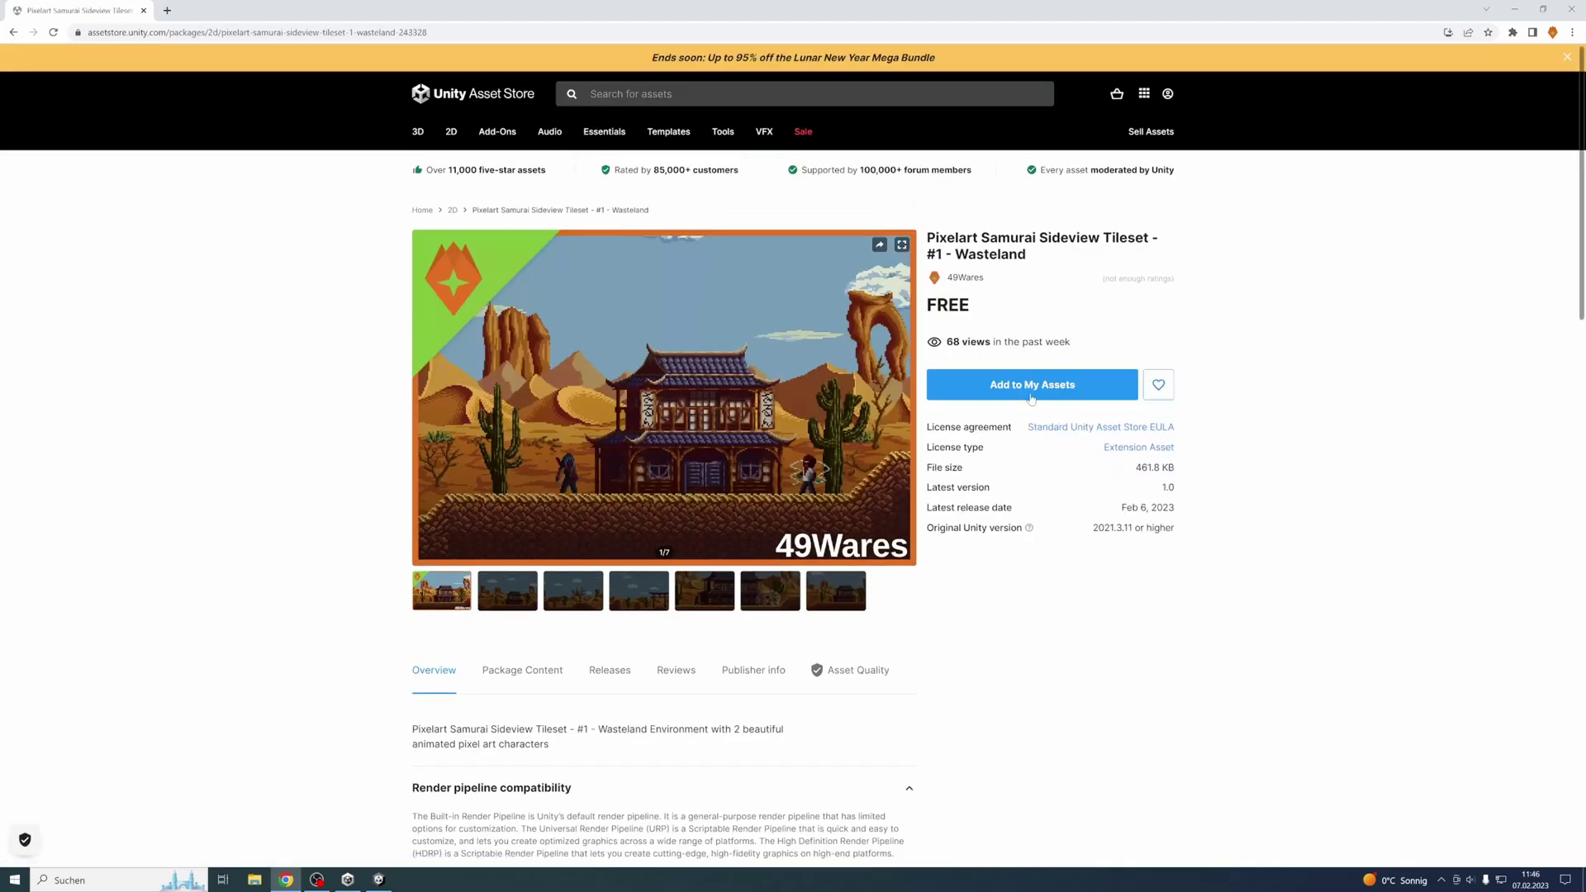
- Look through the tileset's overview and description, and add the free package to My Assets
{"action": "left_click", "coordinate": [1016, 396]}
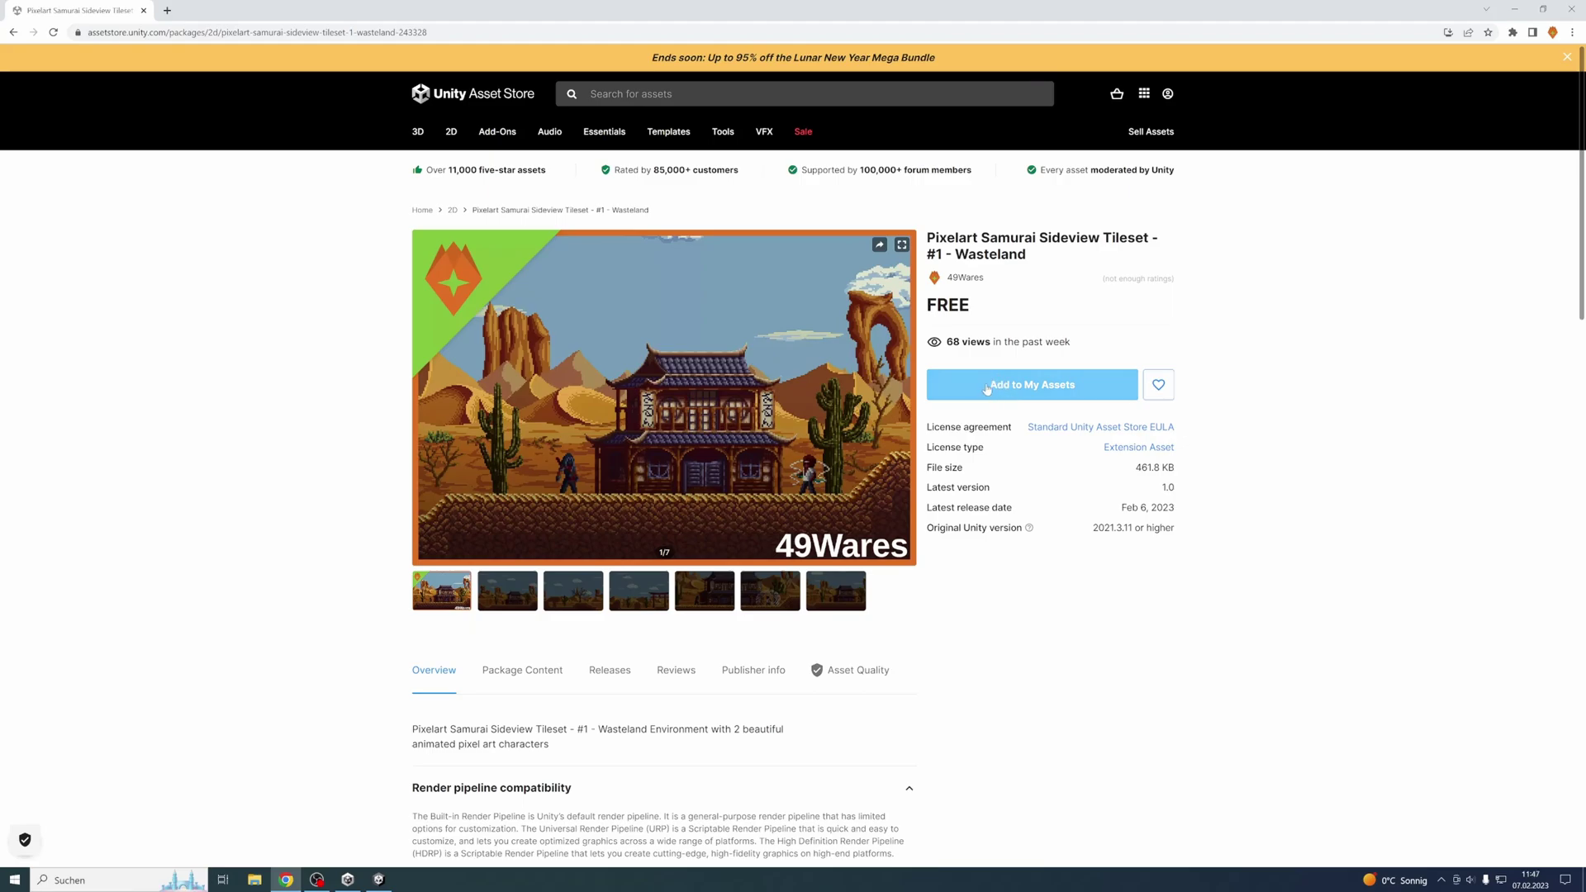
{"action": "scroll", "coordinate": [1005, 446], "scroll_direction": "down", "scroll_amount": 10}
{"action": "scroll", "coordinate": [1005, 445], "scroll_direction": "up", "scroll_amount": 6}
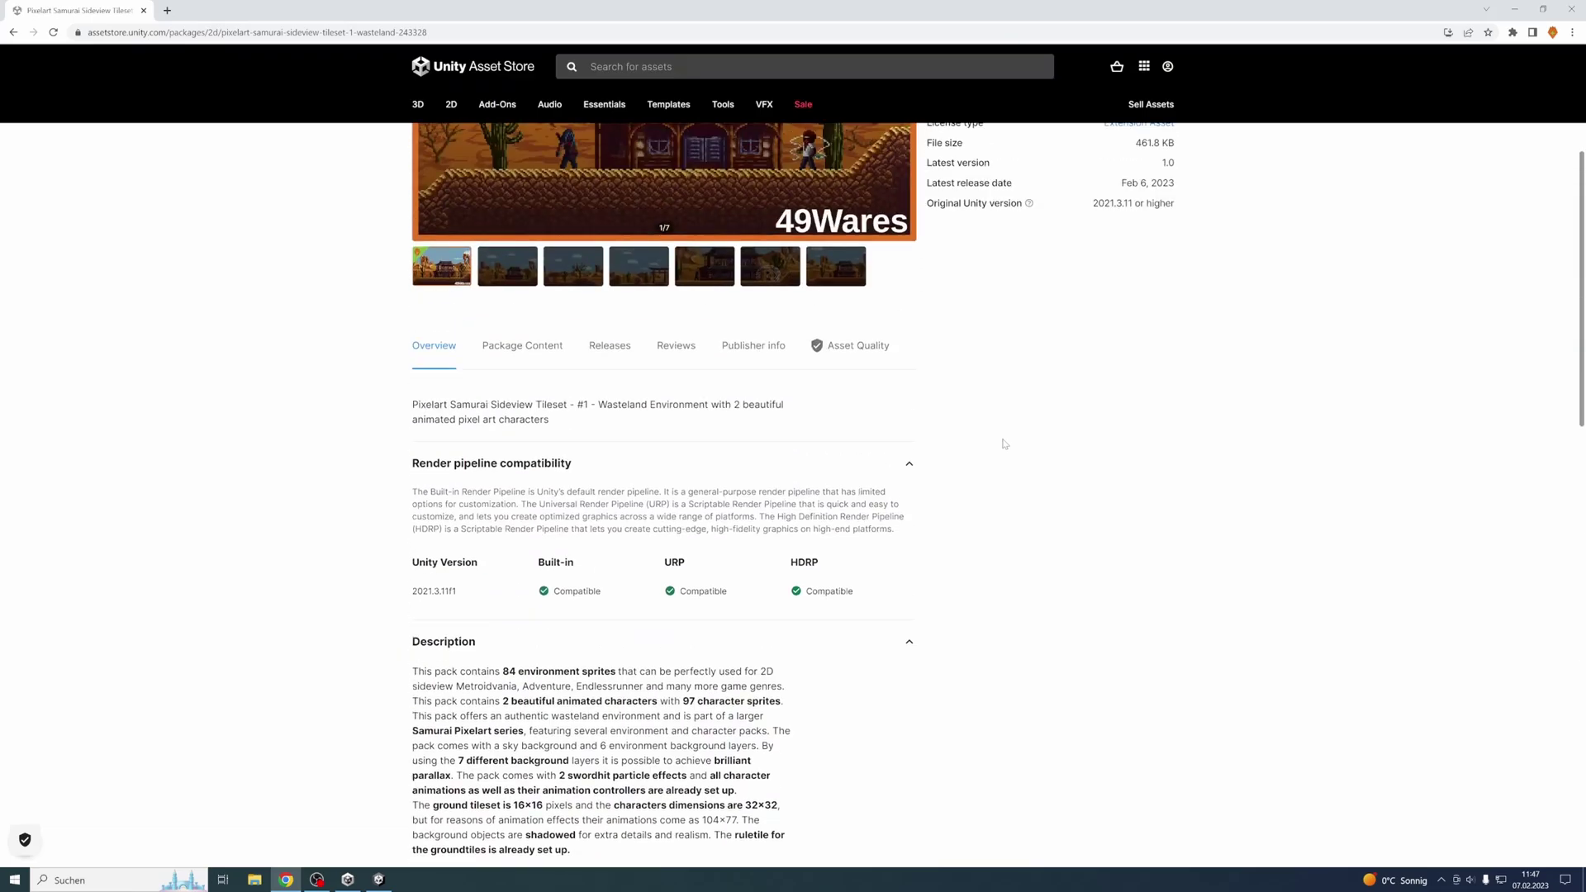
{"action": "scroll", "coordinate": [1006, 444], "scroll_direction": "up", "scroll_amount": 1}
{"action": "left_click", "coordinate": [661, 463]}
{"action": "left_click", "coordinate": [430, 456]}
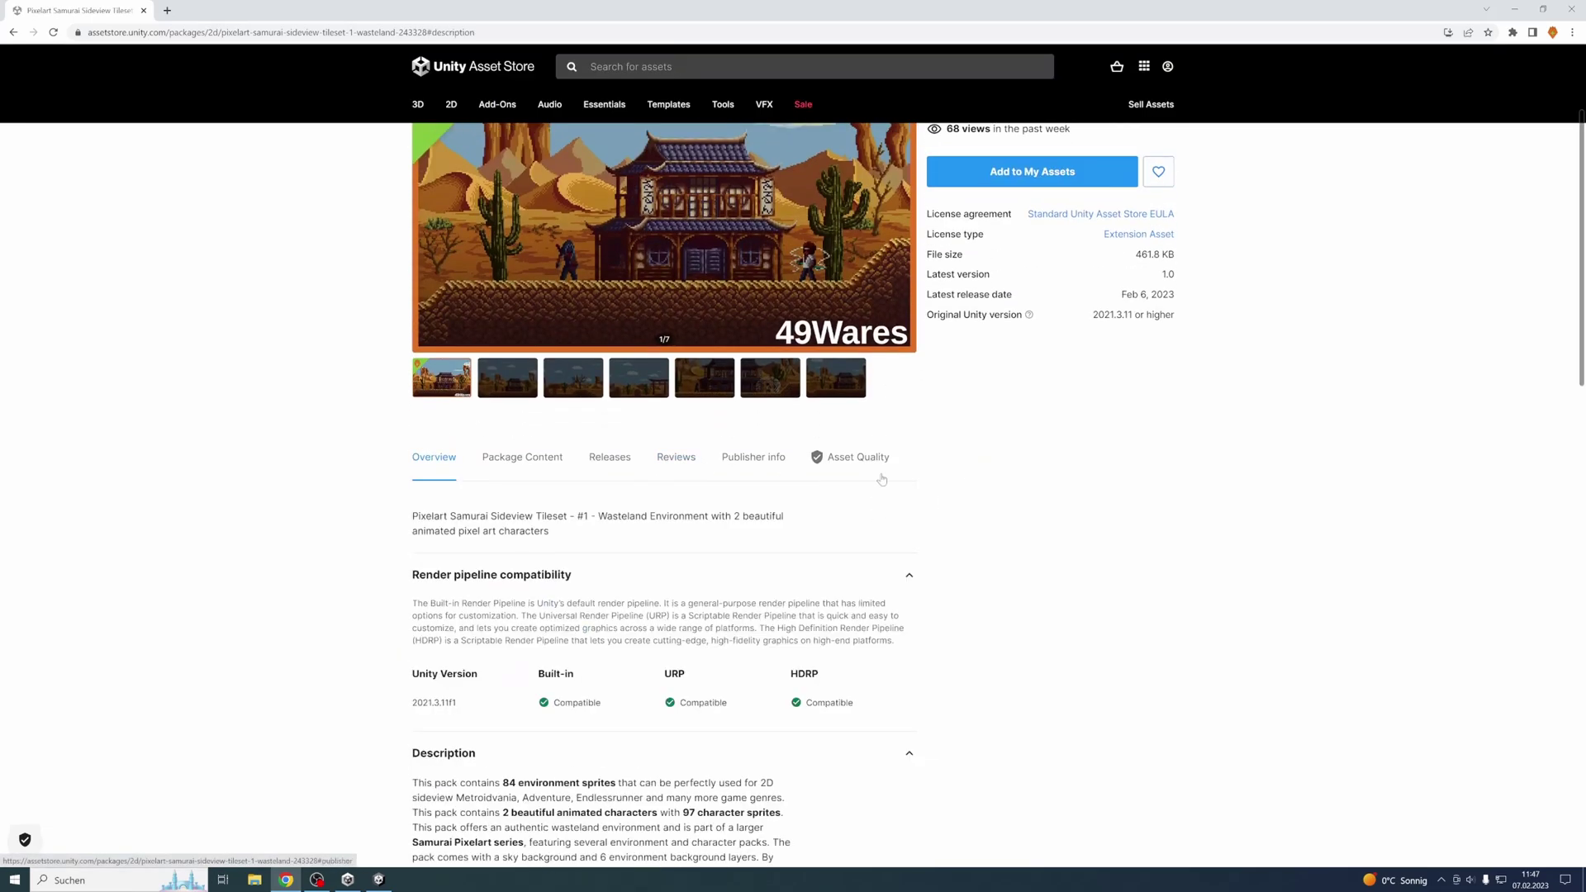
{"action": "scroll", "coordinate": [785, 475], "scroll_direction": "up", "scroll_amount": 3}
{"action": "left_click", "coordinate": [1007, 388]}
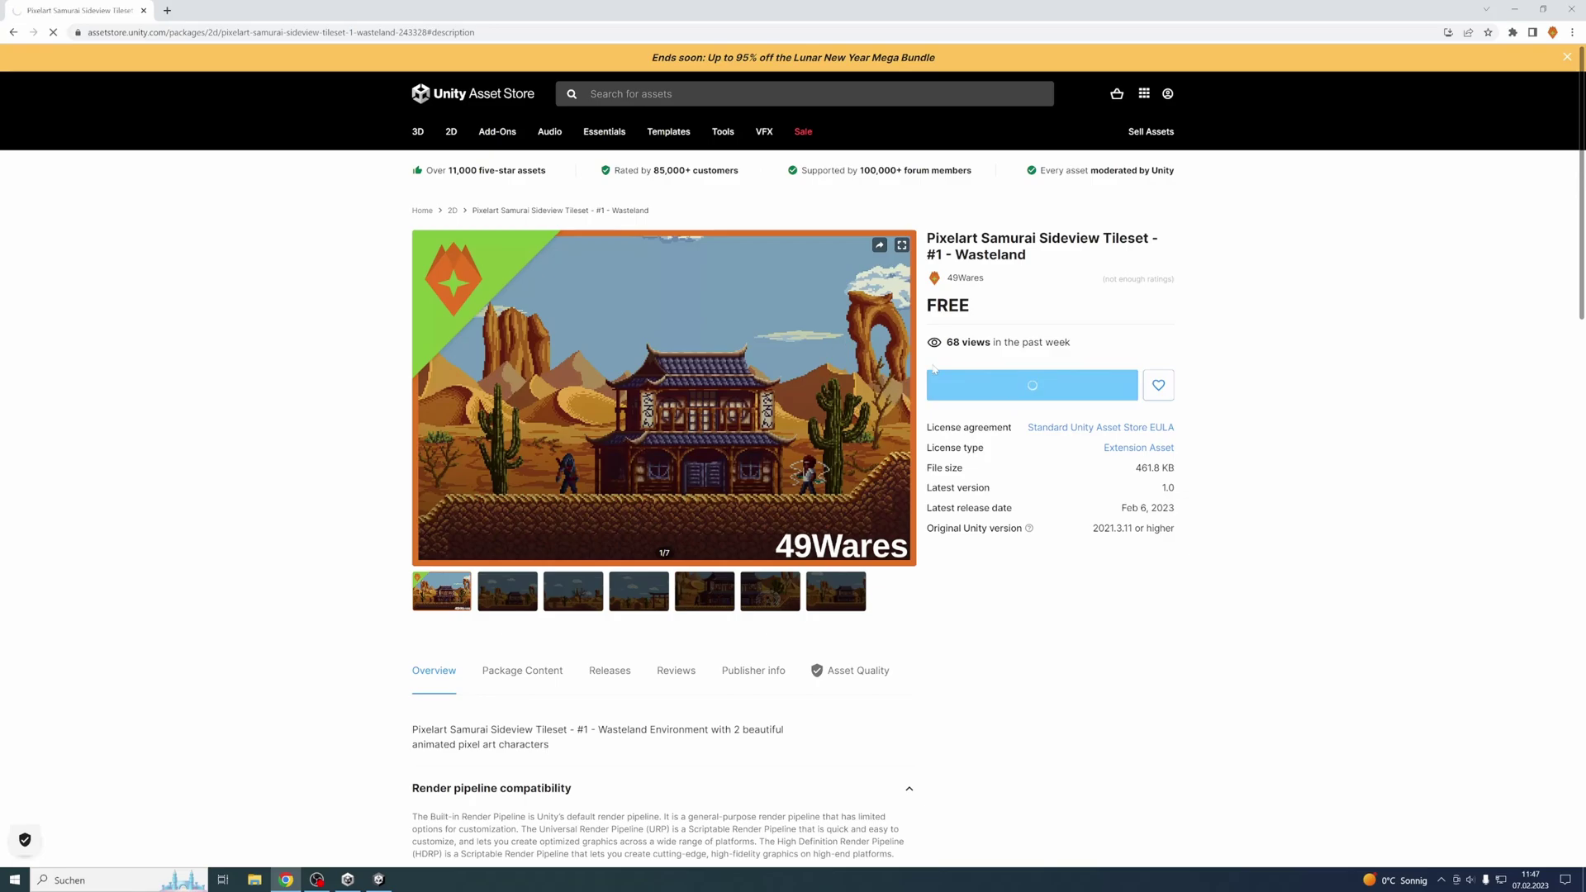
- Switch to the Unity editor, open the Package Manager and dock it beside the Scene and Game views
{"action": "left_click", "coordinate": [381, 879]}
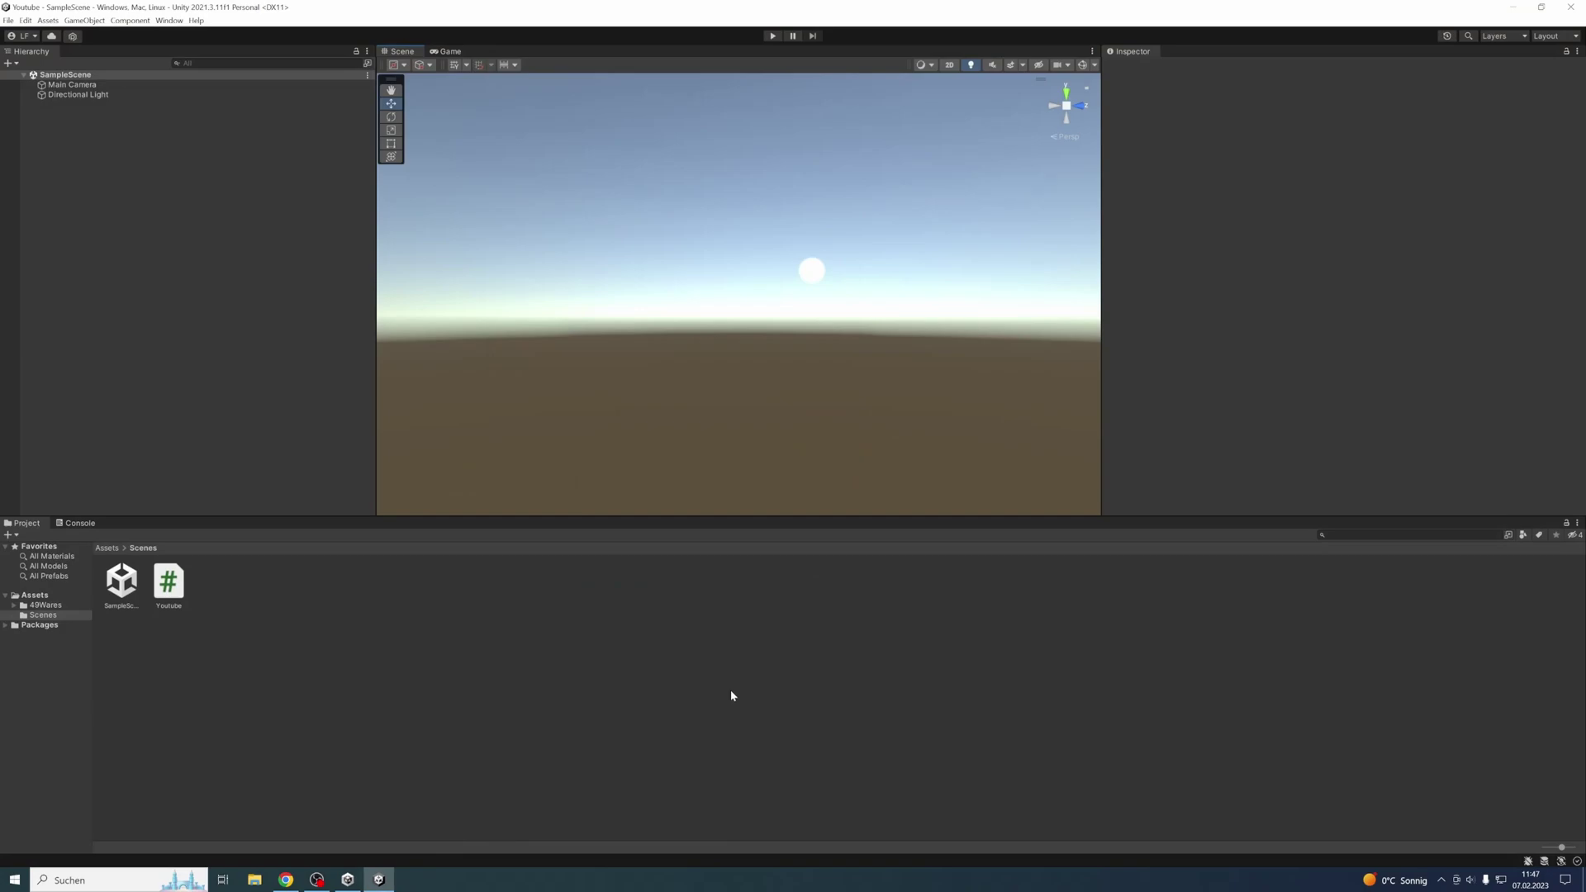
{"action": "left_click", "coordinate": [169, 19]}
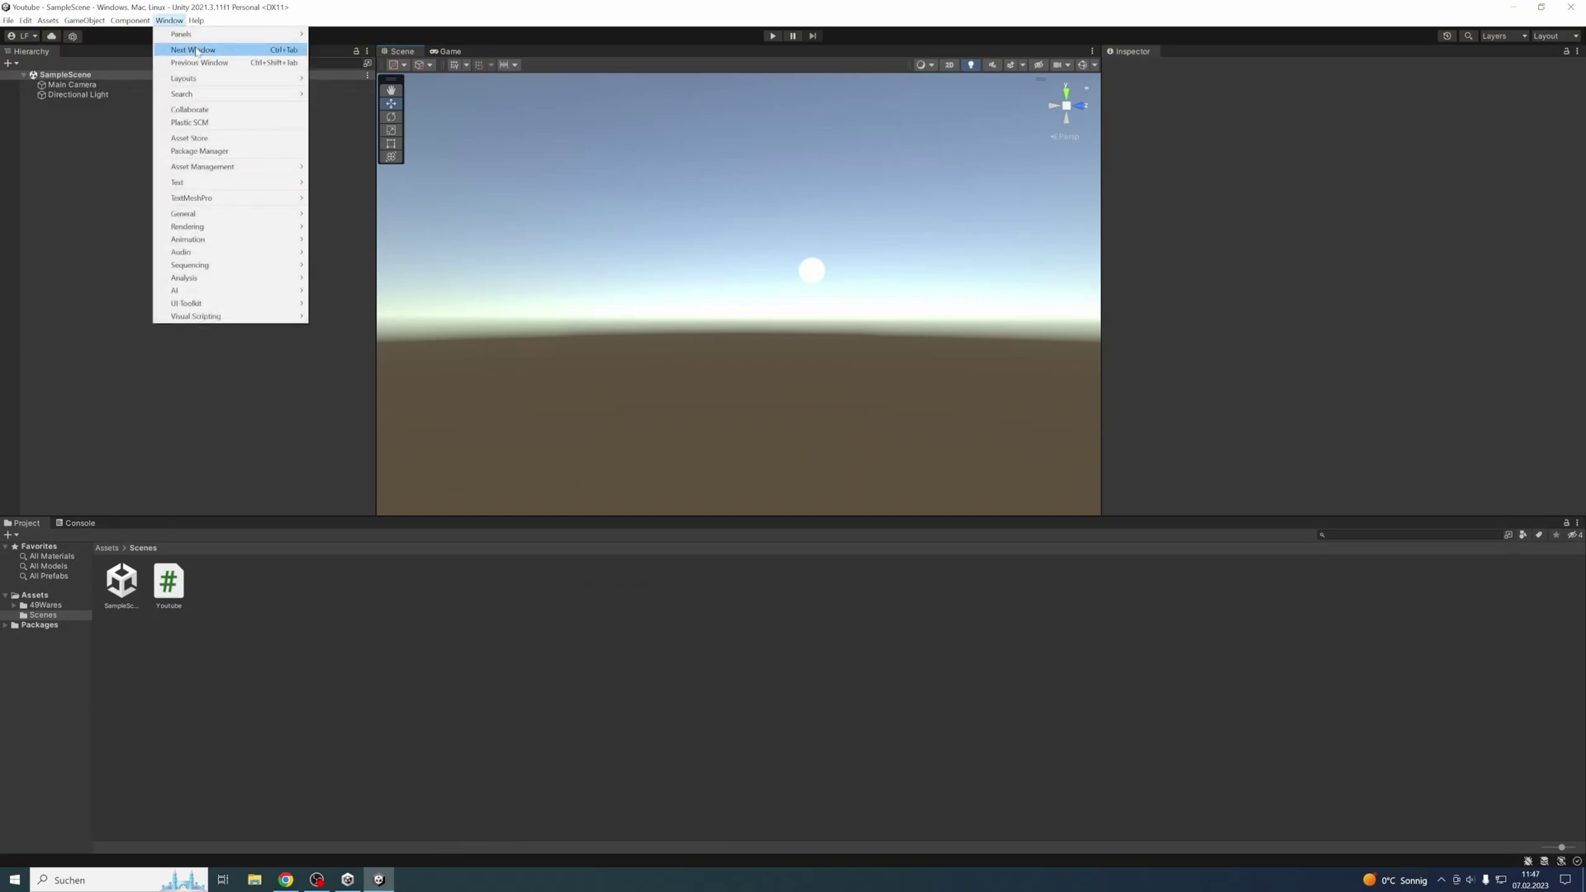
{"action": "left_click", "coordinate": [203, 151]}
{"action": "left_click_drag", "start_coordinate": [299, 175], "coordinate": [489, 52]}
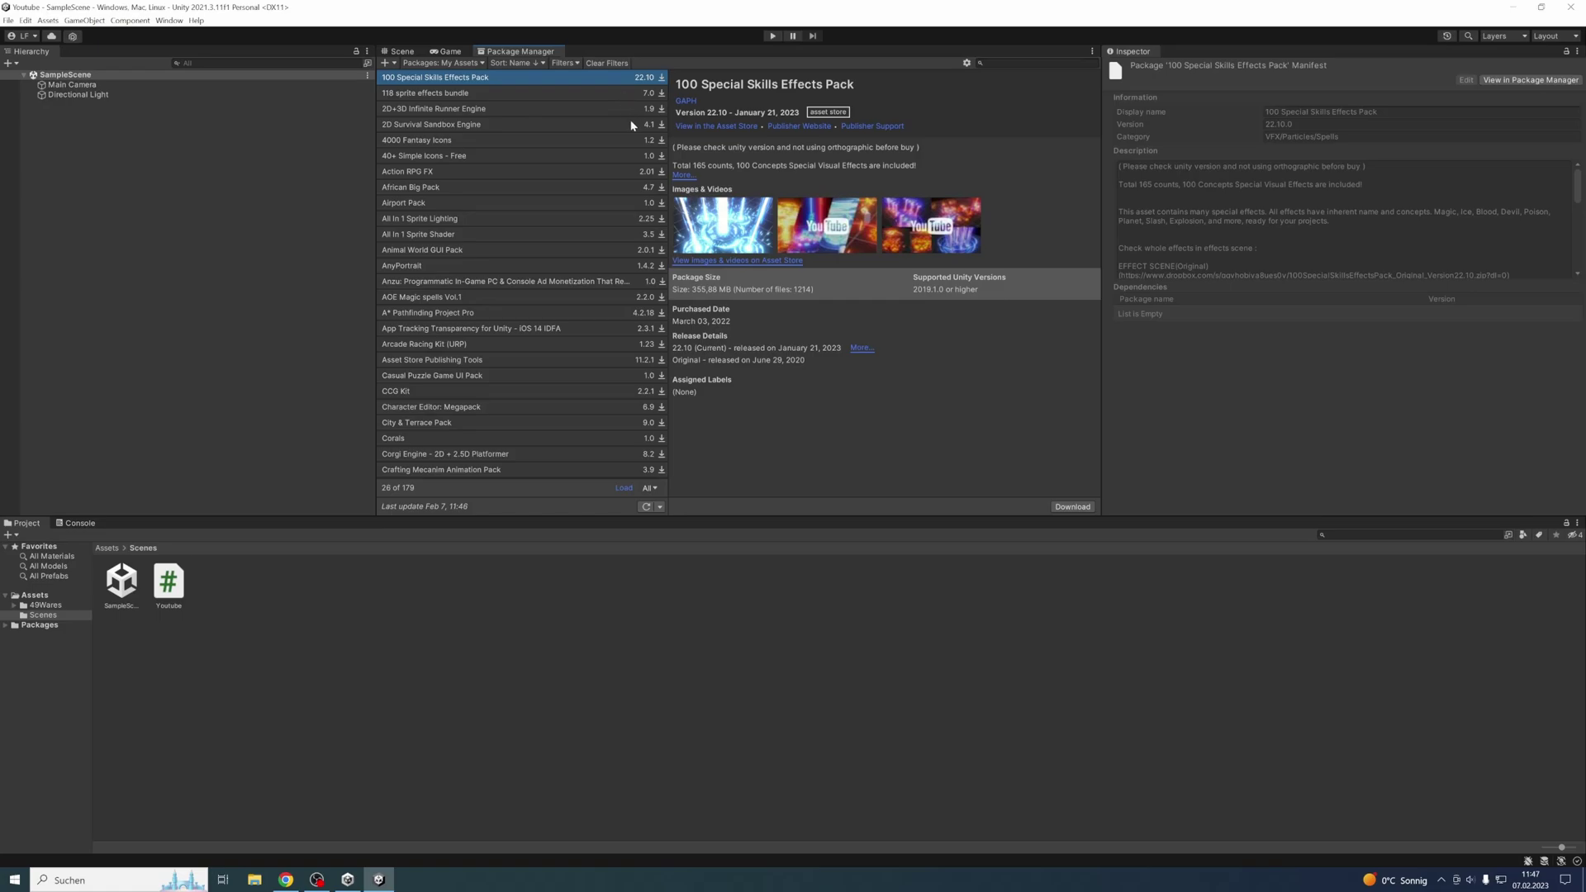
- Load all My Assets packages, search them for "Samurai" and select the Pixelart Samurai Sideview Tileset - #1 - Wasteland
{"action": "left_click", "coordinate": [626, 488]}
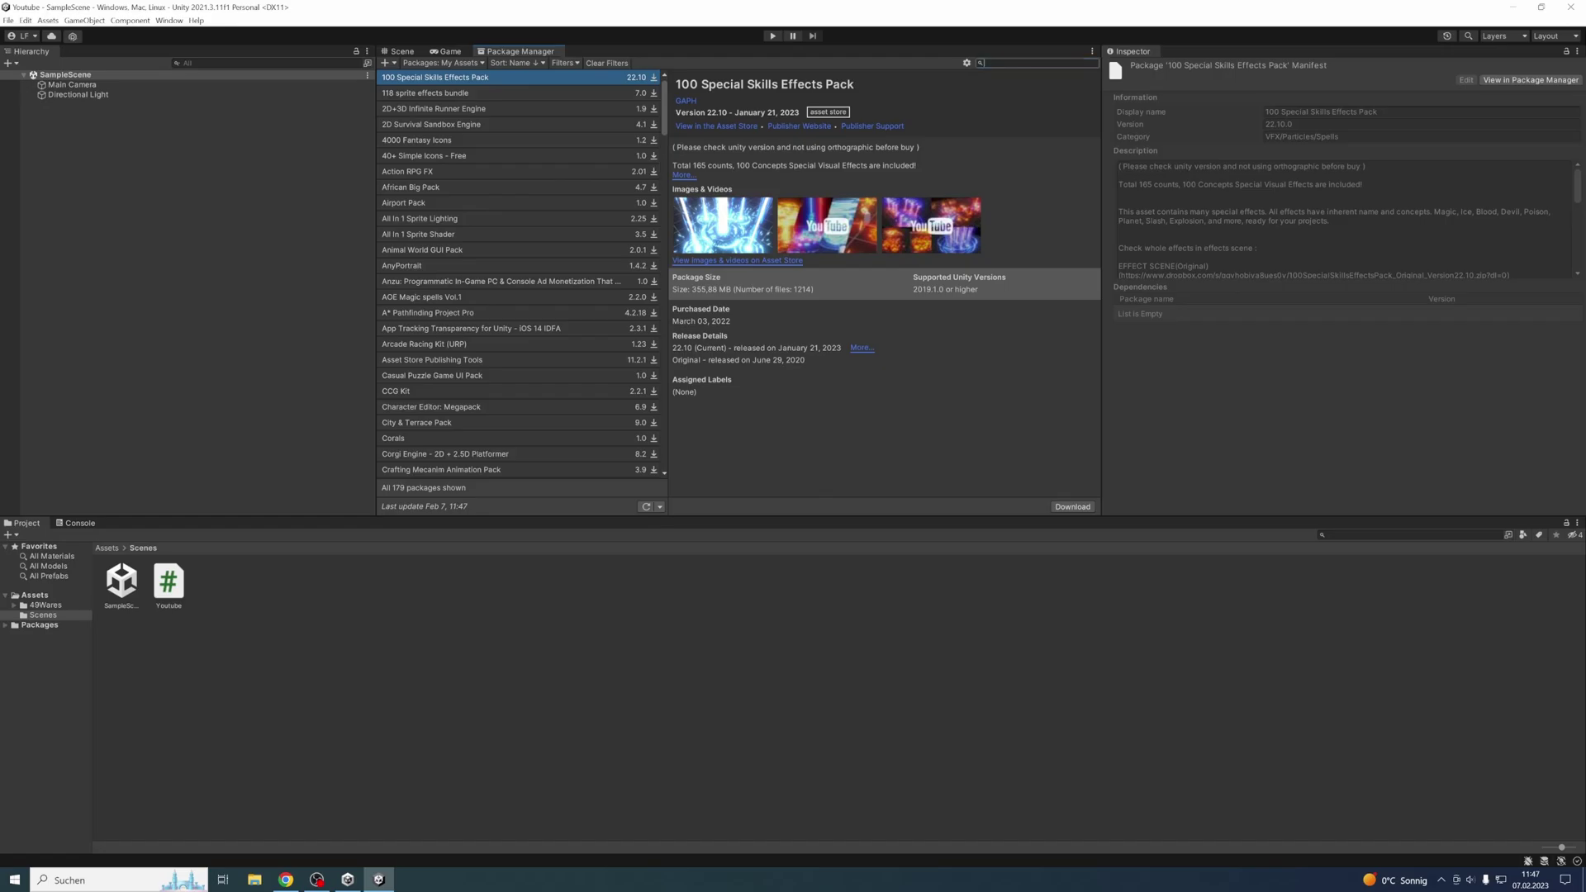
{"action": "type", "text": "amurai"}
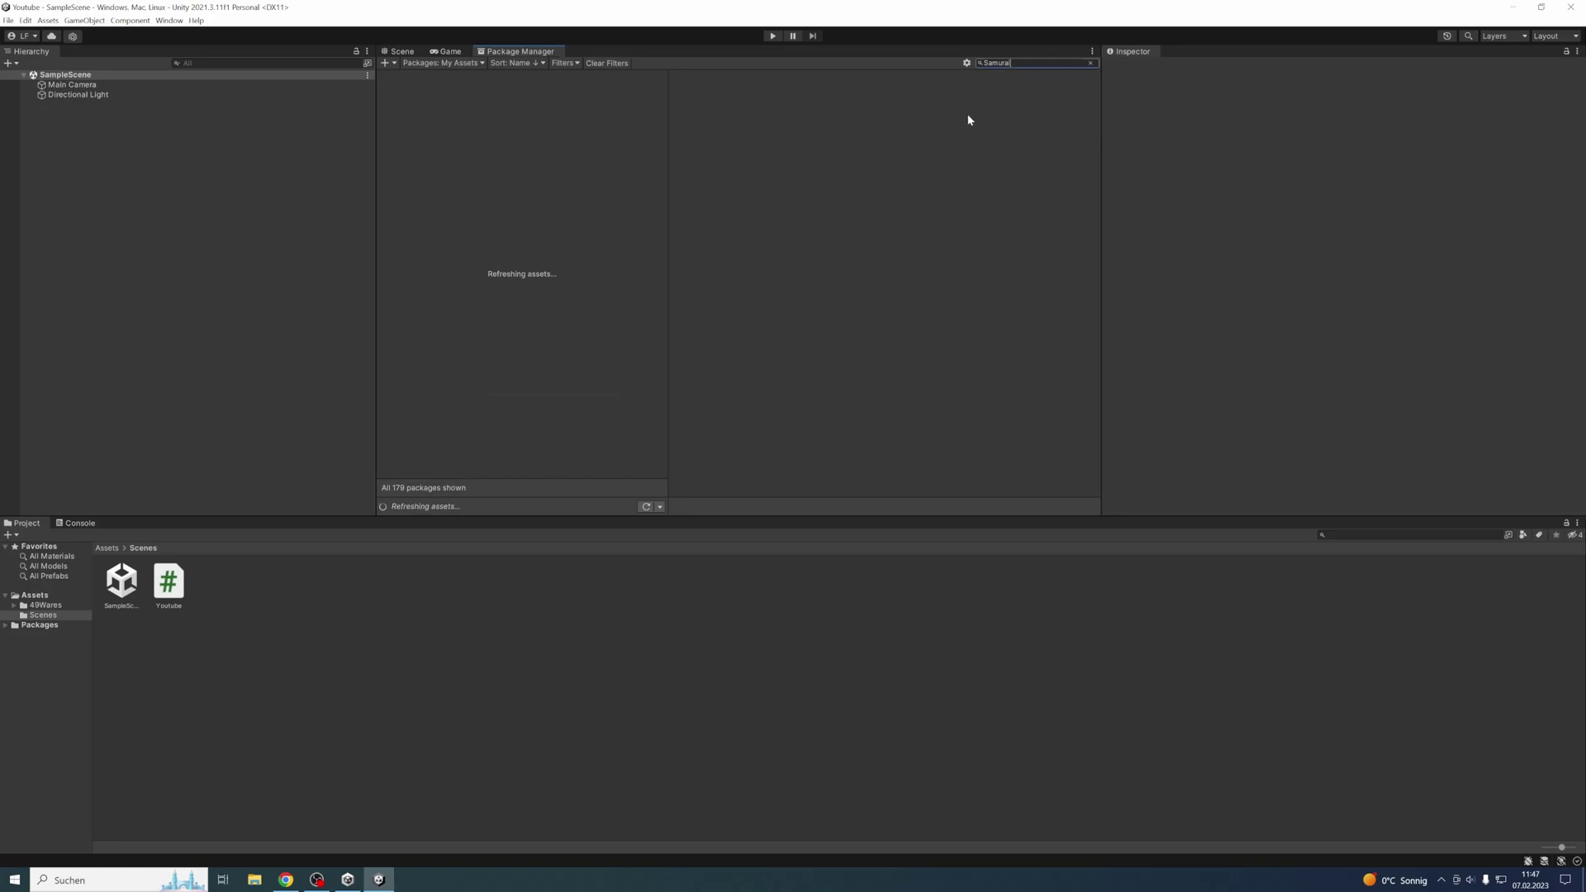
{"action": "left_click", "coordinate": [537, 81]}
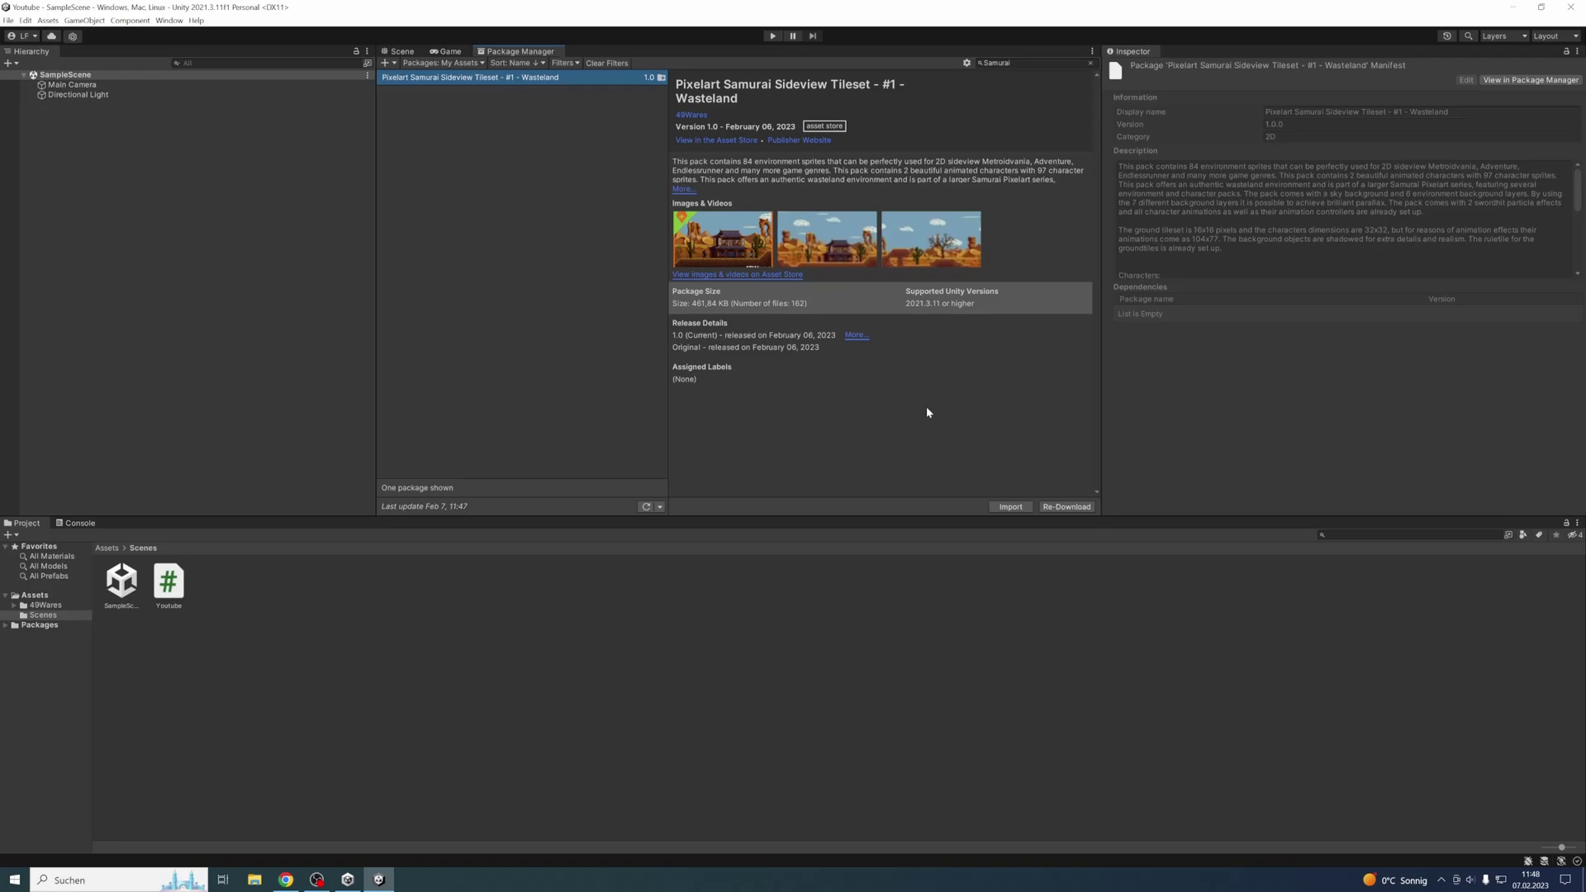
- Start importing the tileset into the project, and check the contents of the existing 49Wares folder in Assets
{"action": "left_click", "coordinate": [995, 507]}
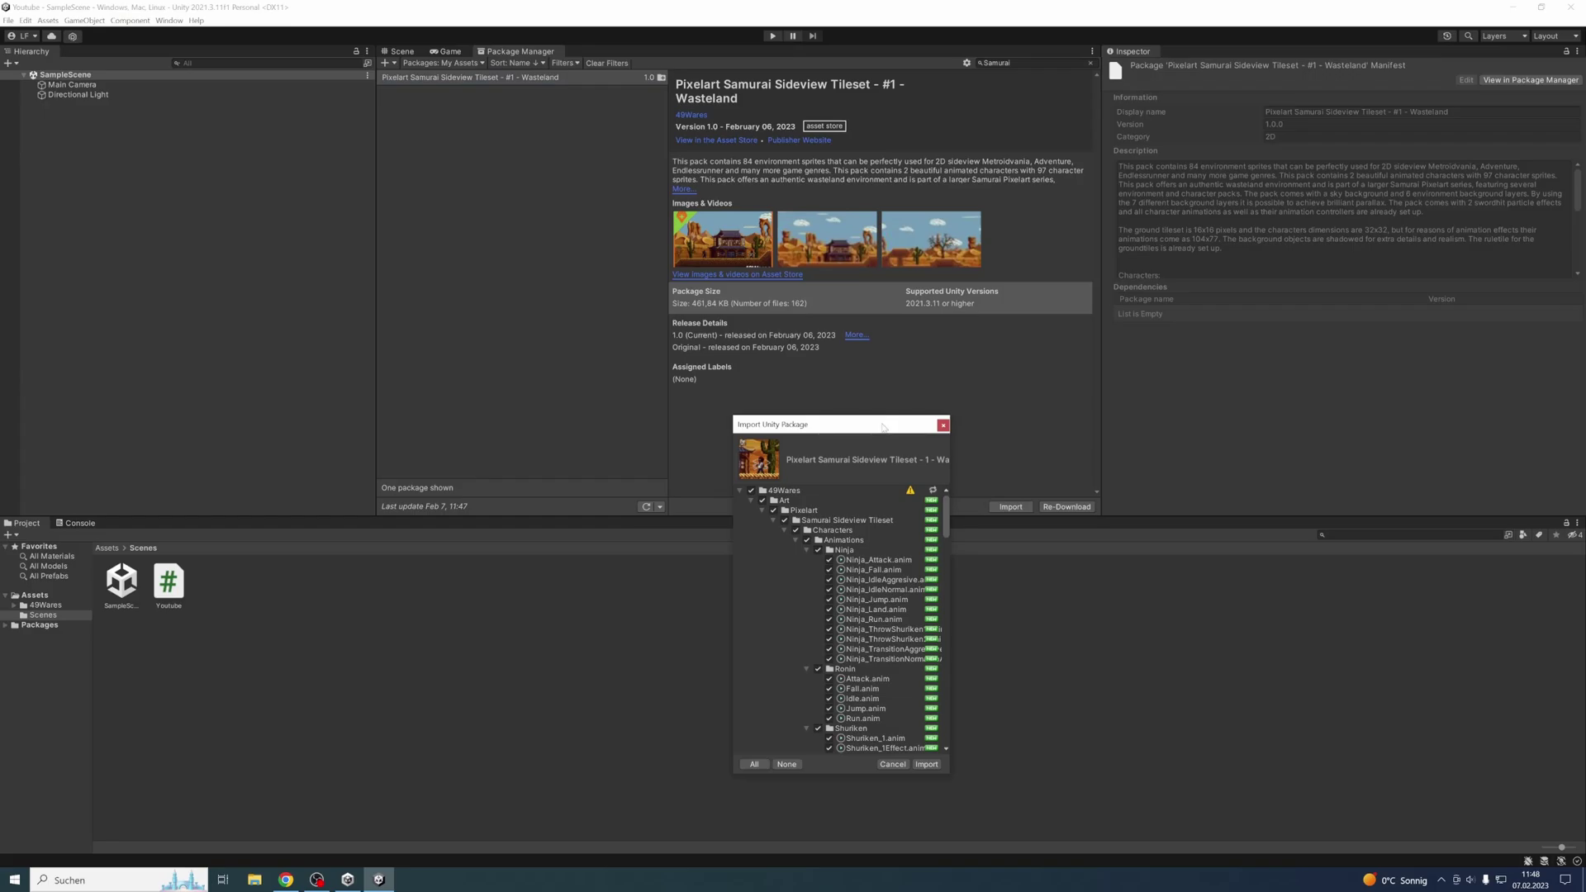
{"action": "left_click_drag", "start_coordinate": [883, 428], "coordinate": [879, 298]}
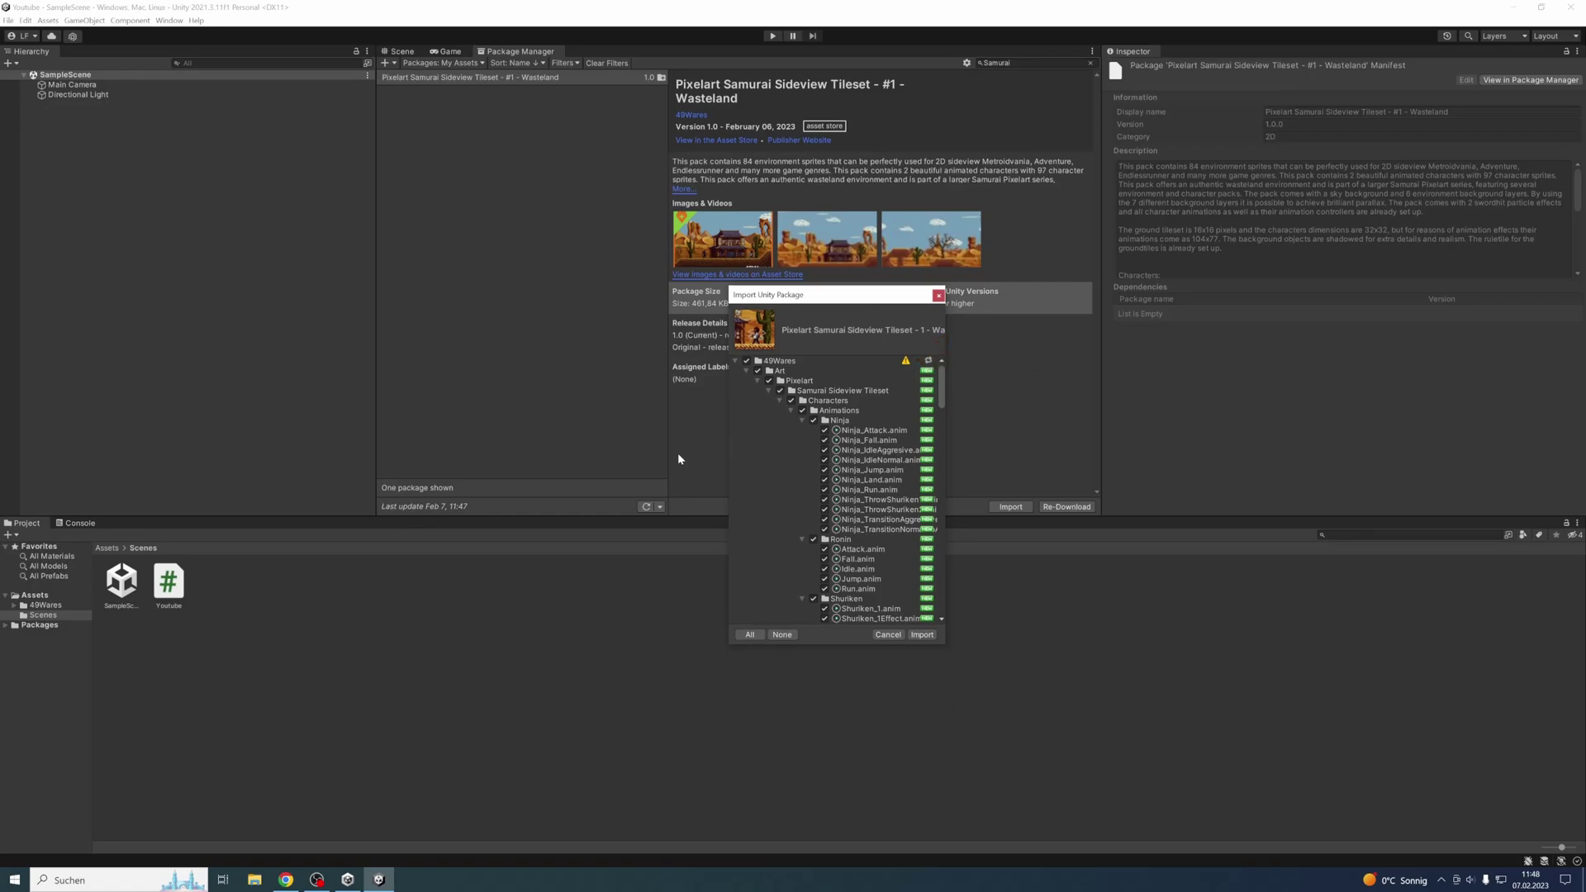
{"action": "left_click", "coordinate": [102, 556]}
{"action": "left_click", "coordinate": [127, 588]}
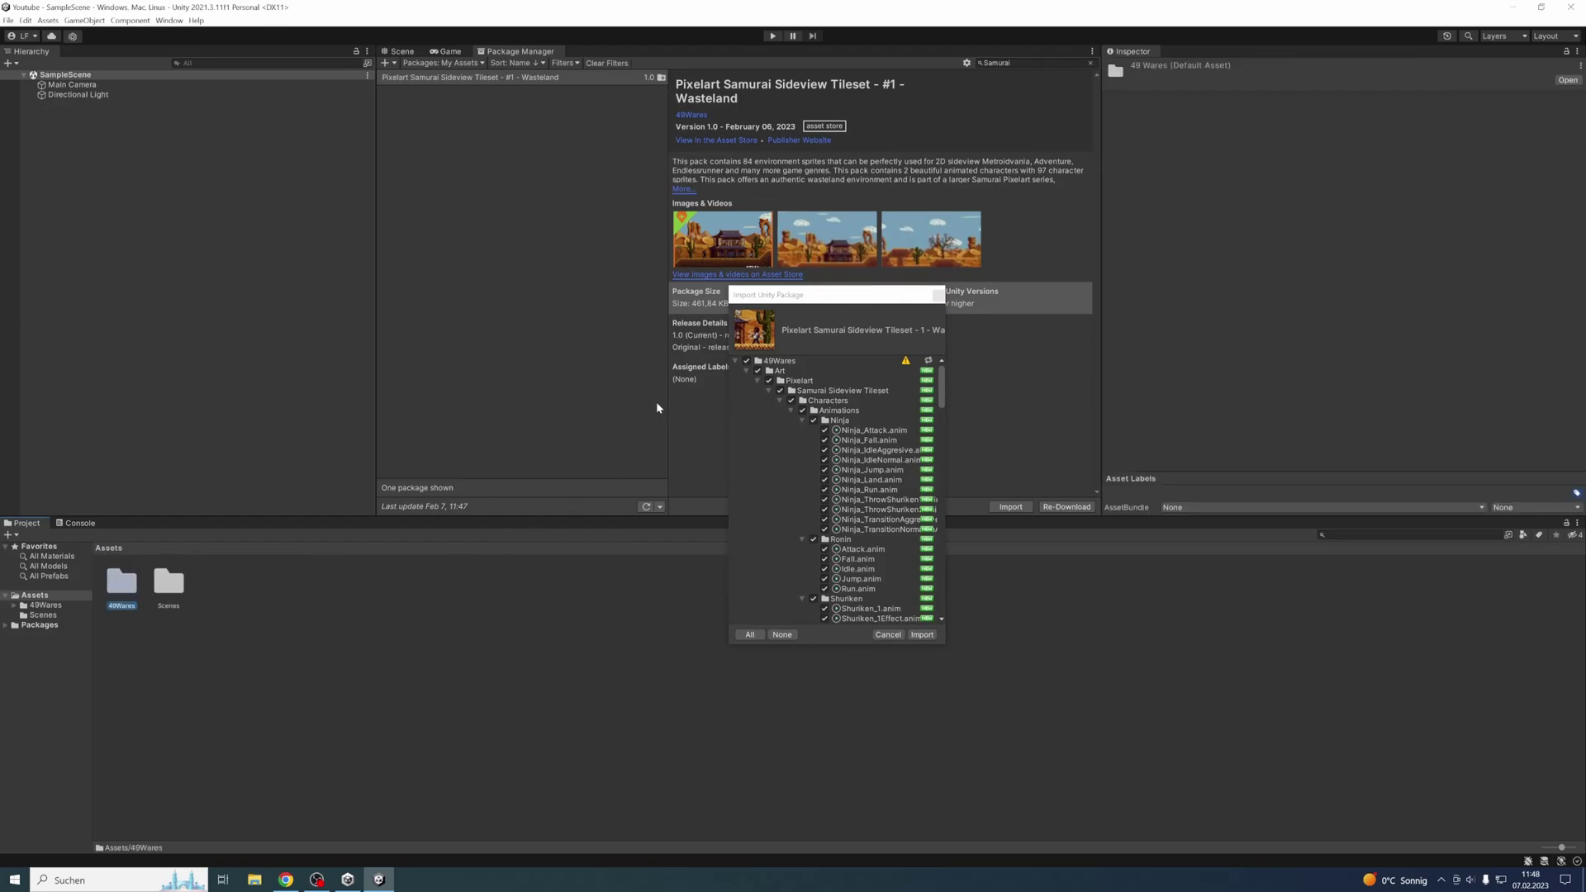
{"action": "double_click", "coordinate": [126, 588]}
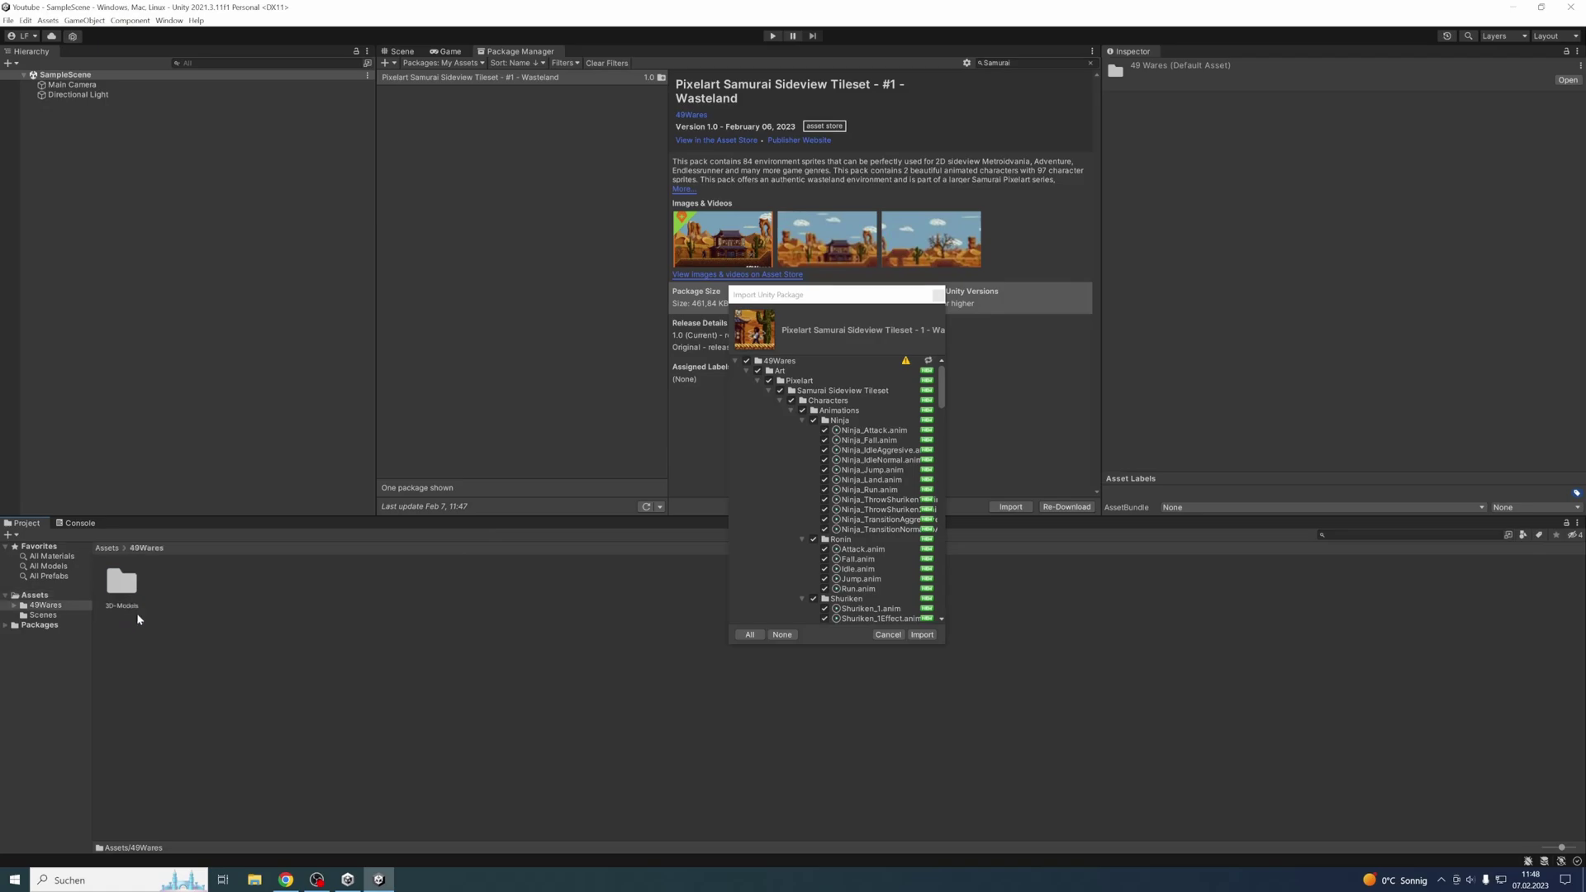
{"action": "left_click", "coordinate": [108, 549]}
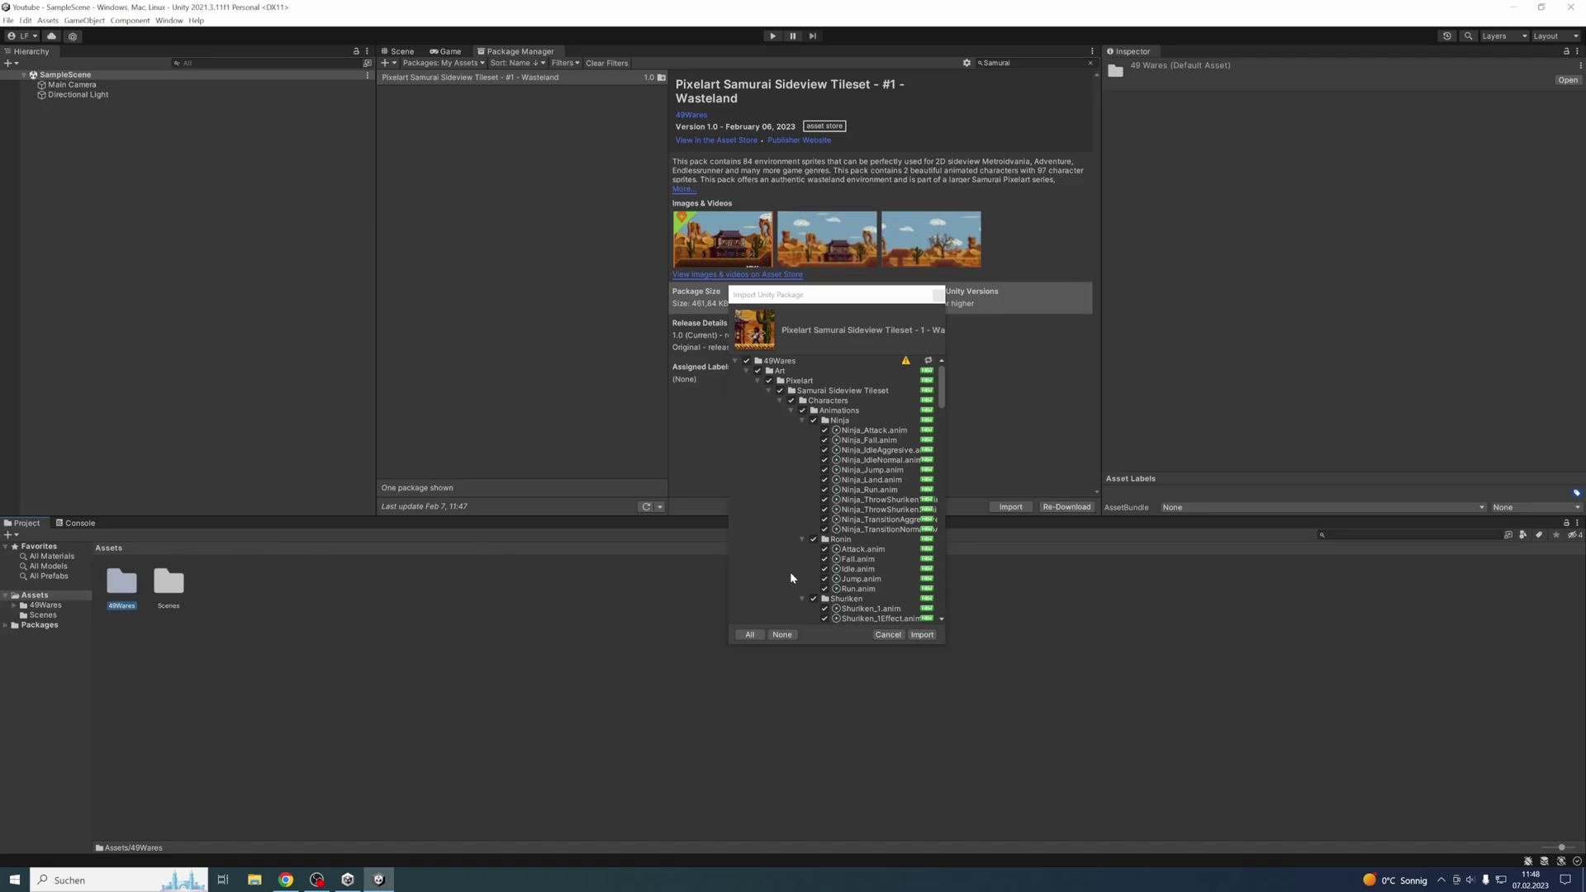
- Review the package's character and environment files, and import all of them into the project
{"action": "scroll", "coordinate": [876, 518], "scroll_direction": "down", "scroll_amount": 15}
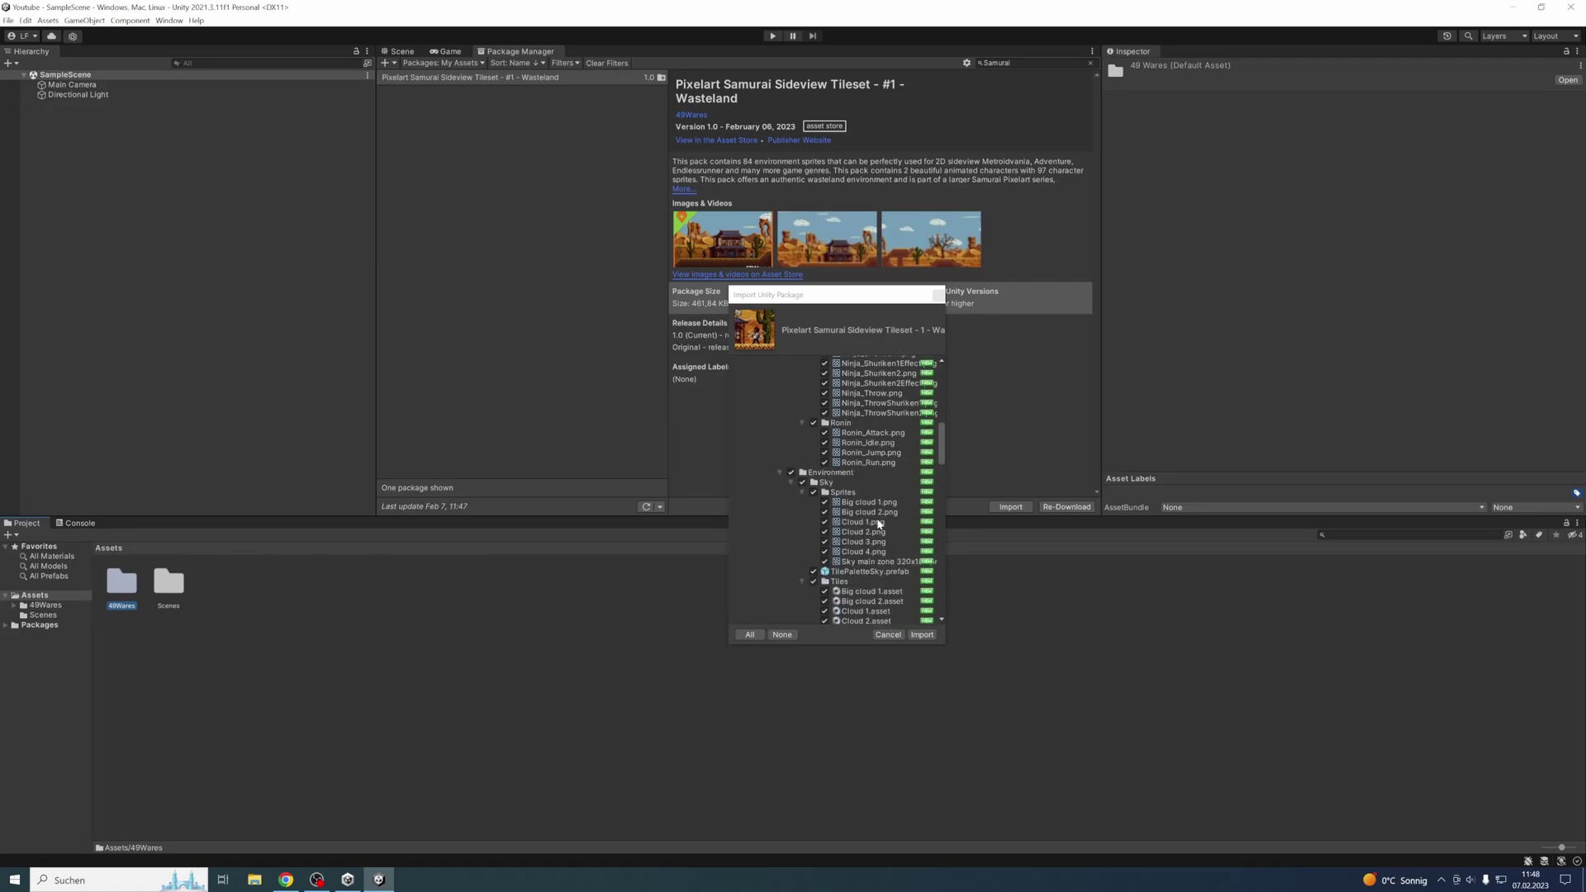
{"action": "scroll", "coordinate": [878, 523], "scroll_direction": "down", "scroll_amount": 12}
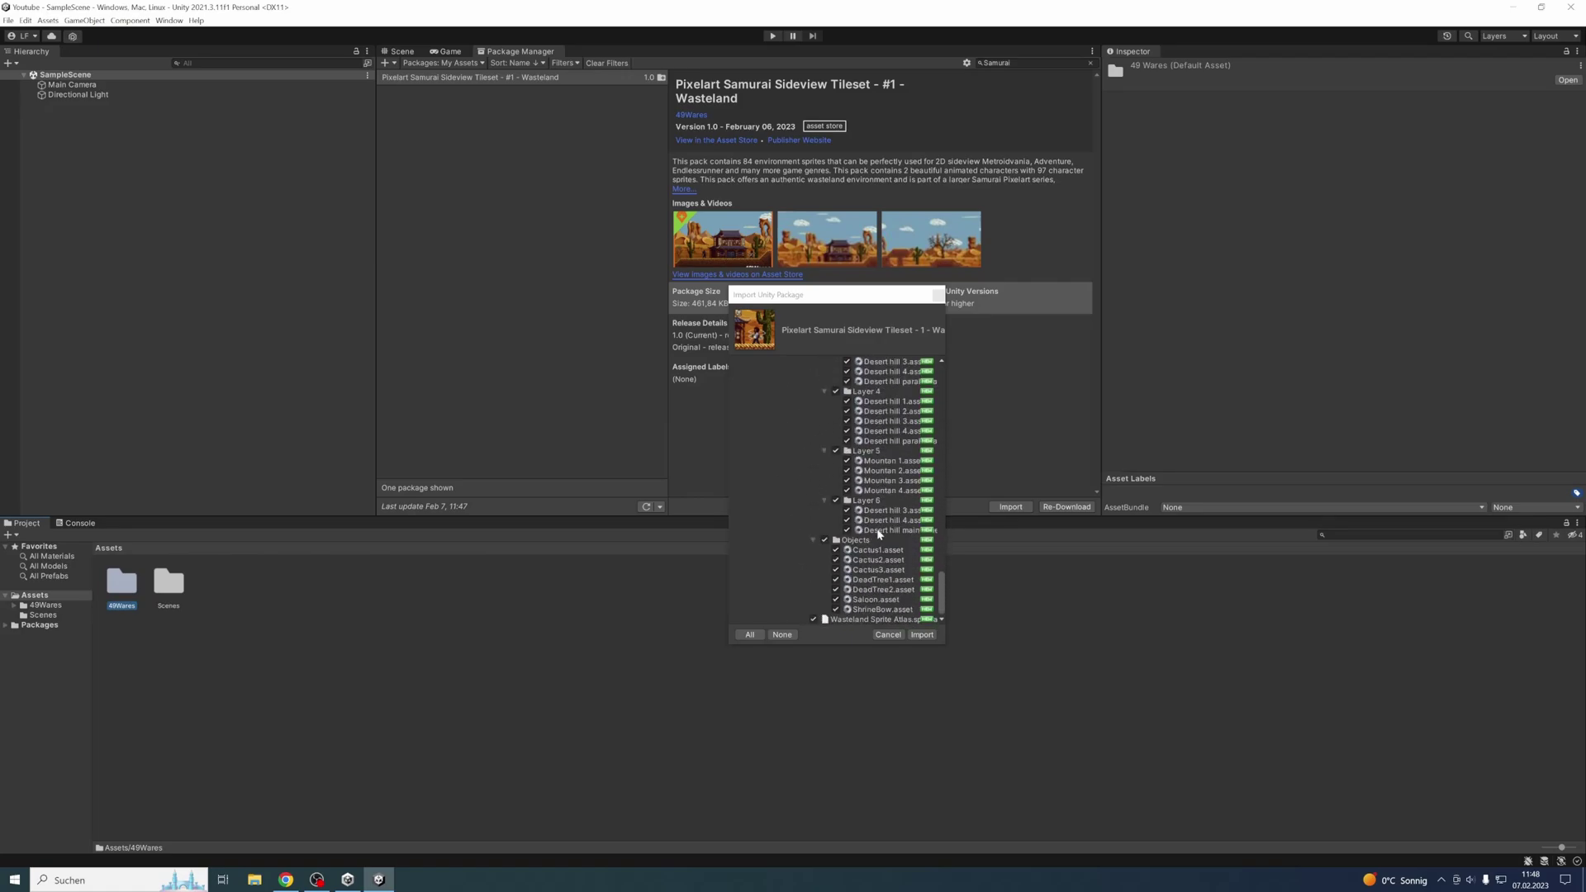
{"action": "left_click_drag", "start_coordinate": [942, 593], "coordinate": [948, 382]}
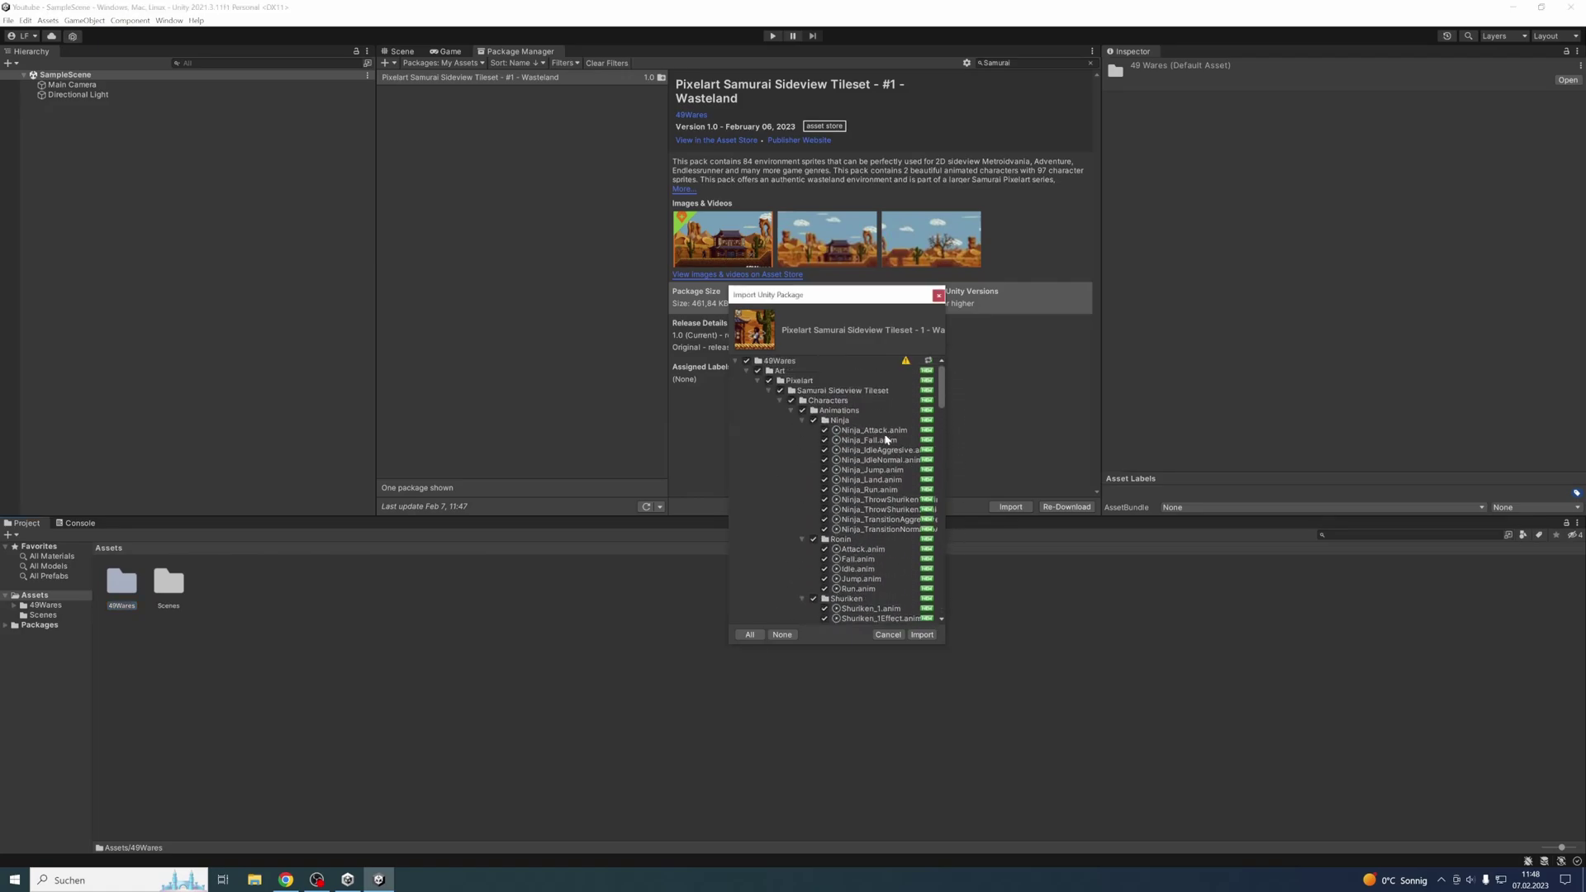
{"action": "left_click", "coordinate": [802, 422]}
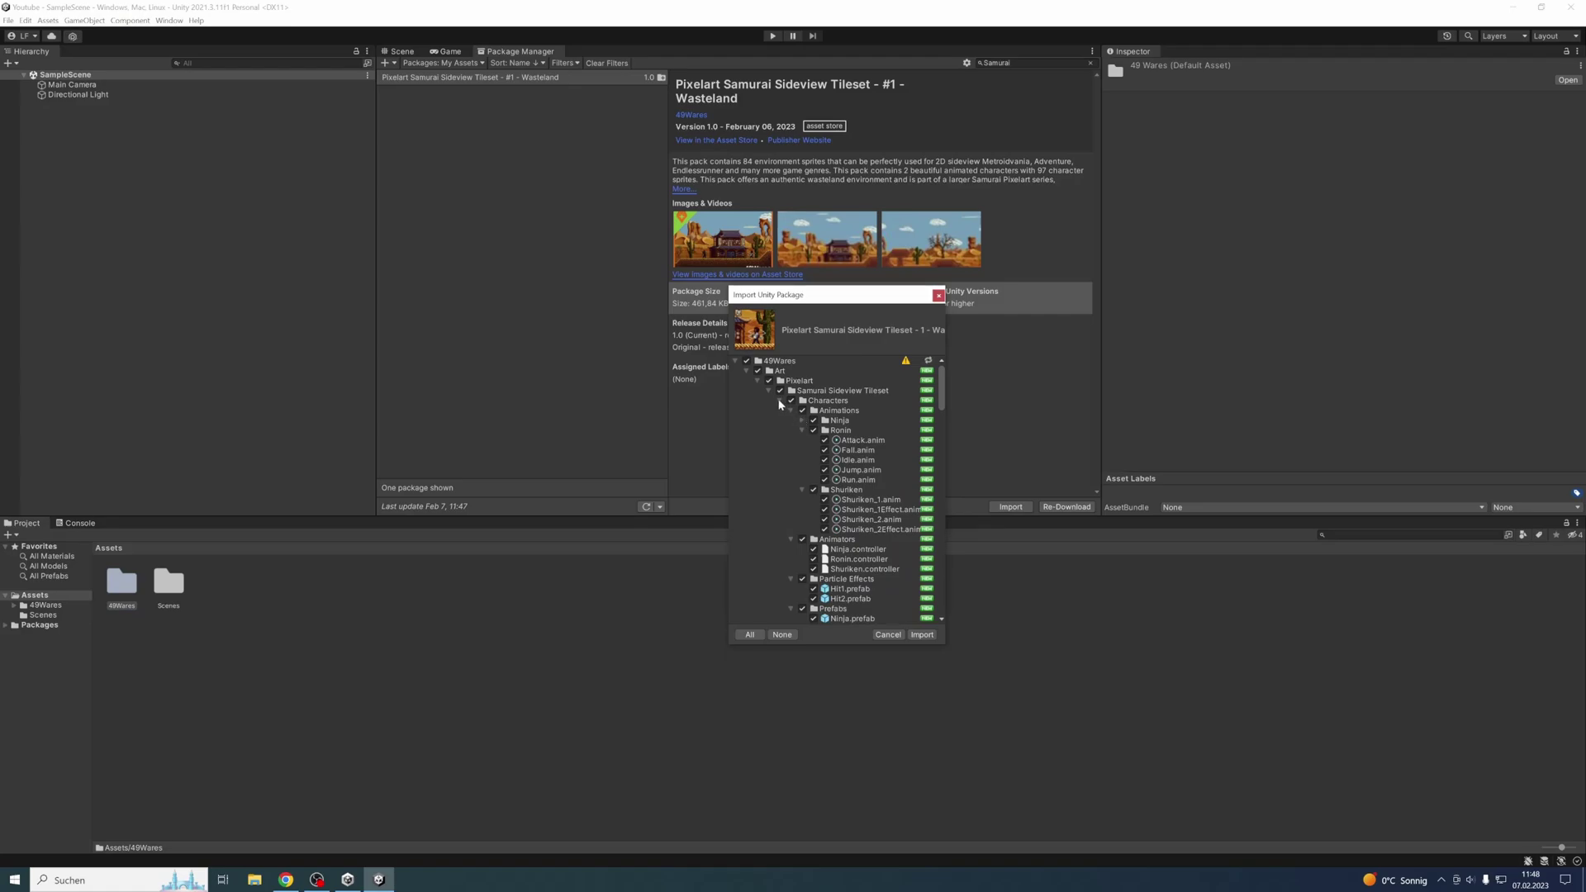
{"action": "left_click", "coordinate": [780, 402]}
{"action": "left_click", "coordinate": [791, 400]}
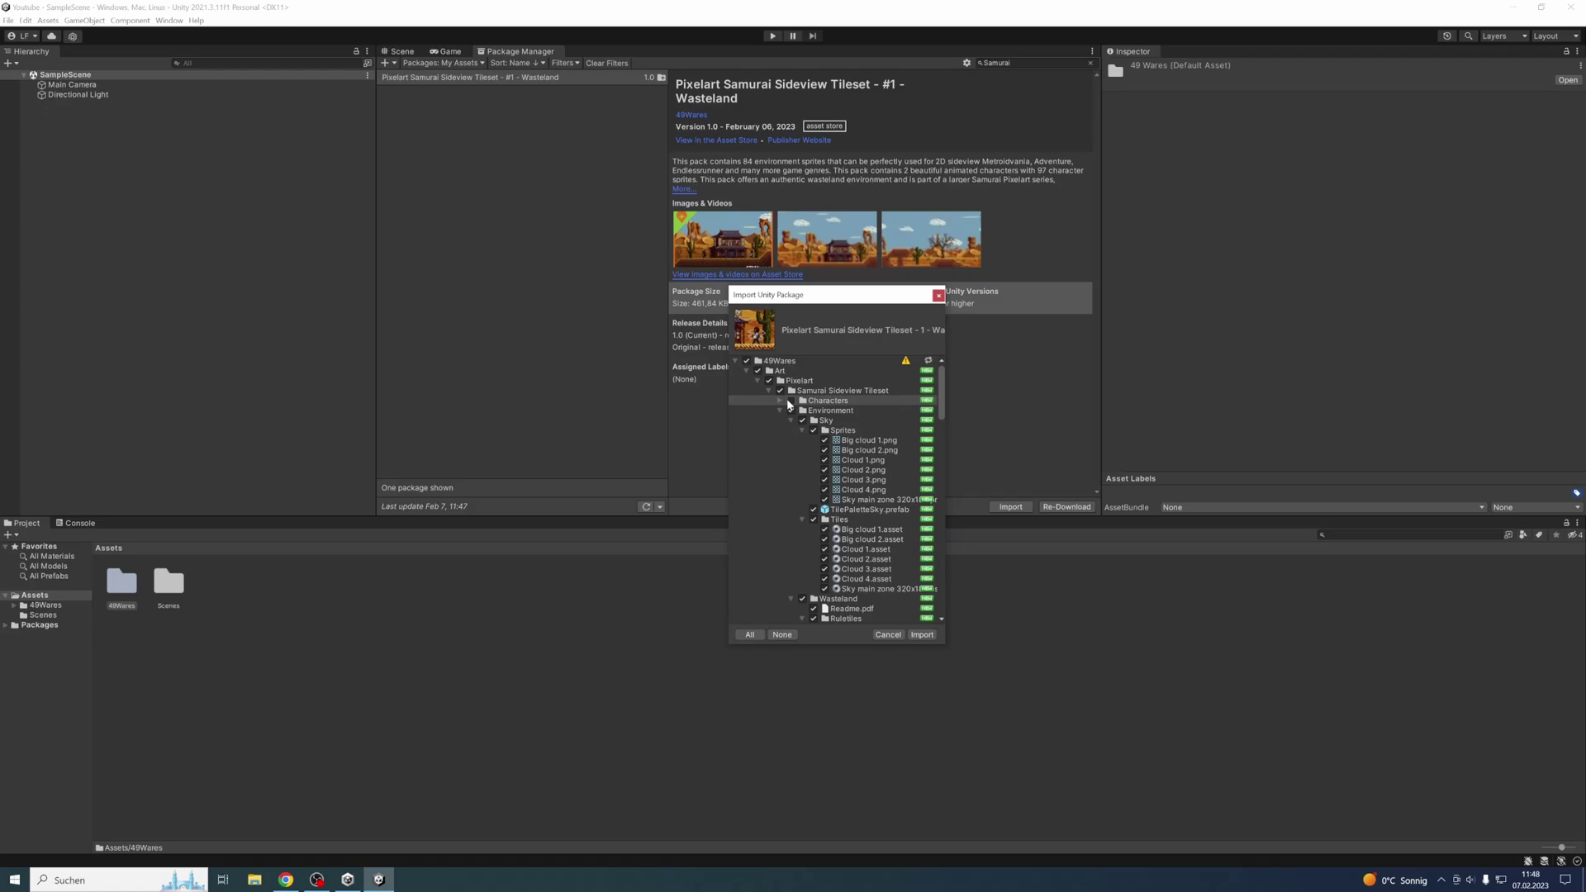
{"action": "left_click", "coordinate": [791, 401]}
{"action": "left_click", "coordinate": [780, 401]}
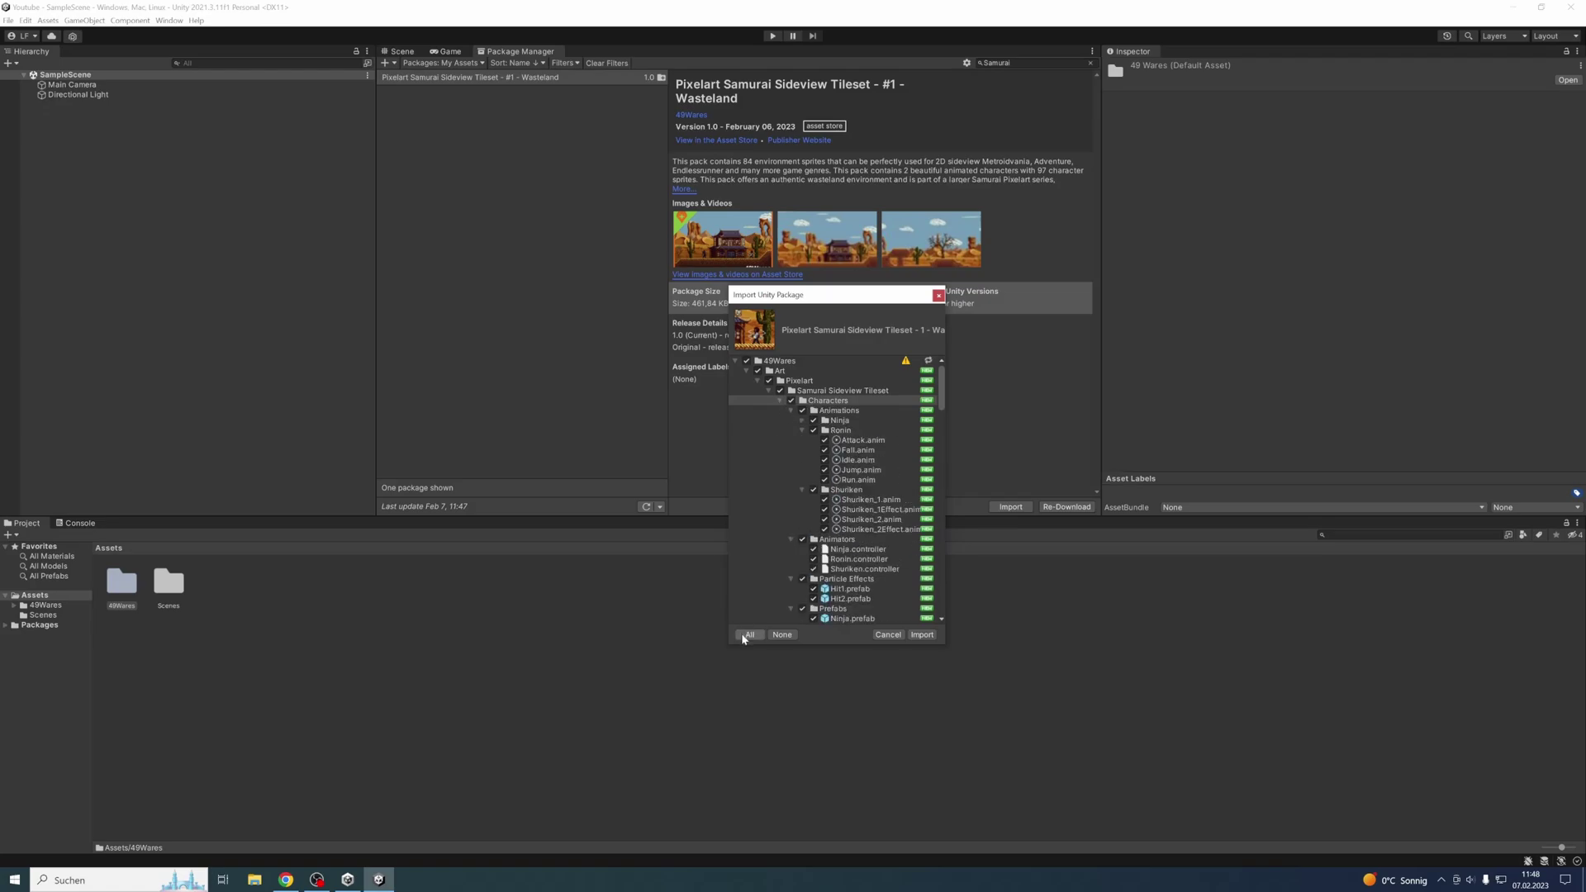
{"action": "left_click", "coordinate": [924, 636]}
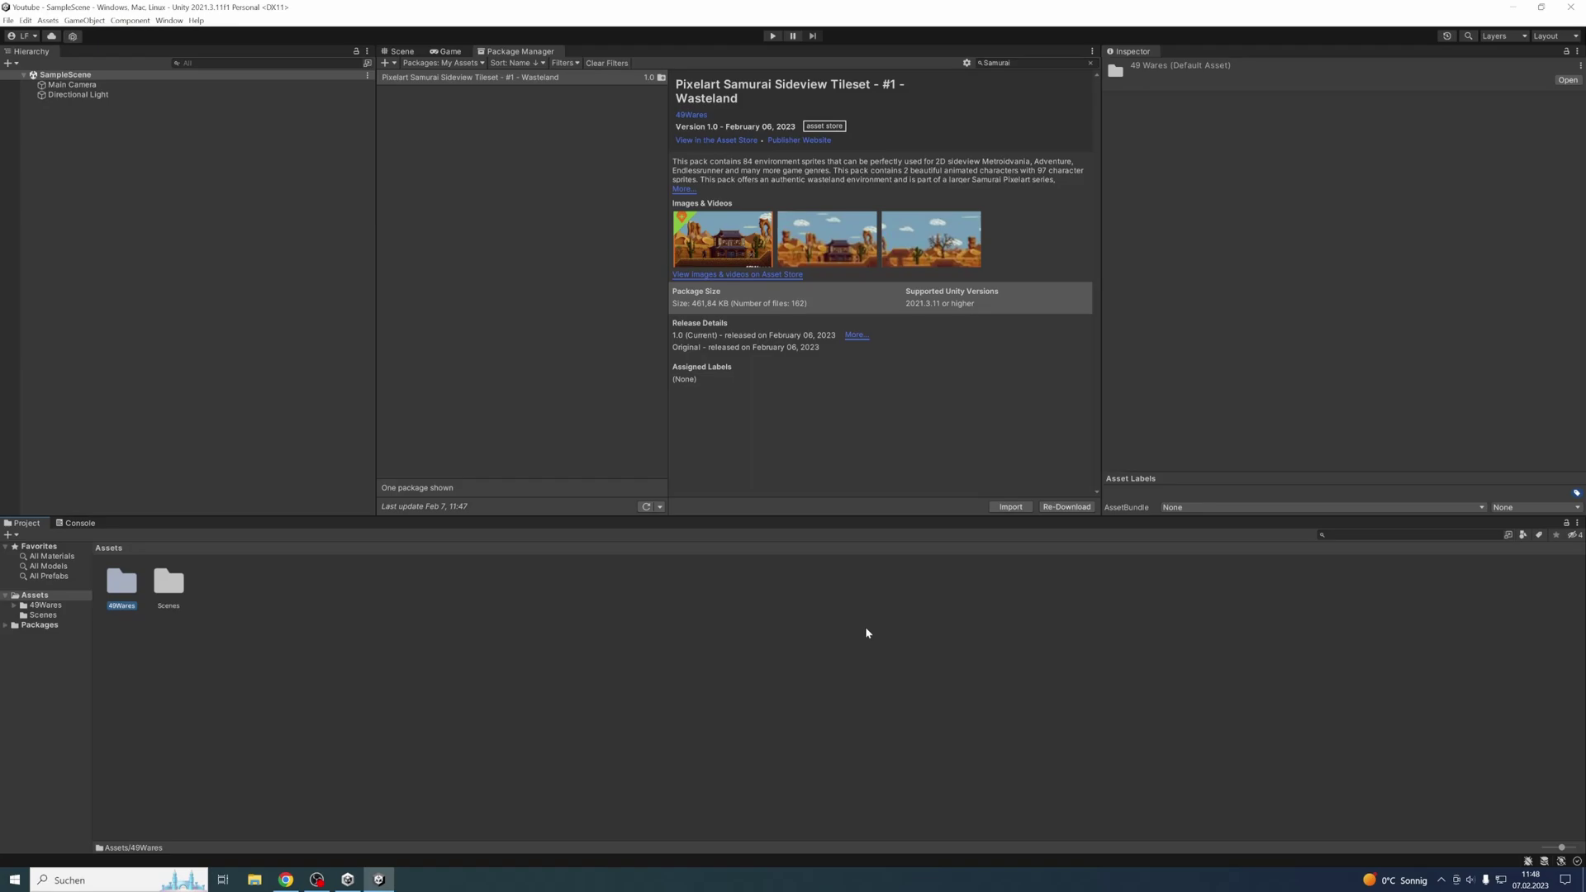
- Open the Showcase scene from the imported tileset's Environment/Wasteland/Showcase folder inside 49Wares/Art/Pixelart
{"action": "double_click", "coordinate": [133, 595]}
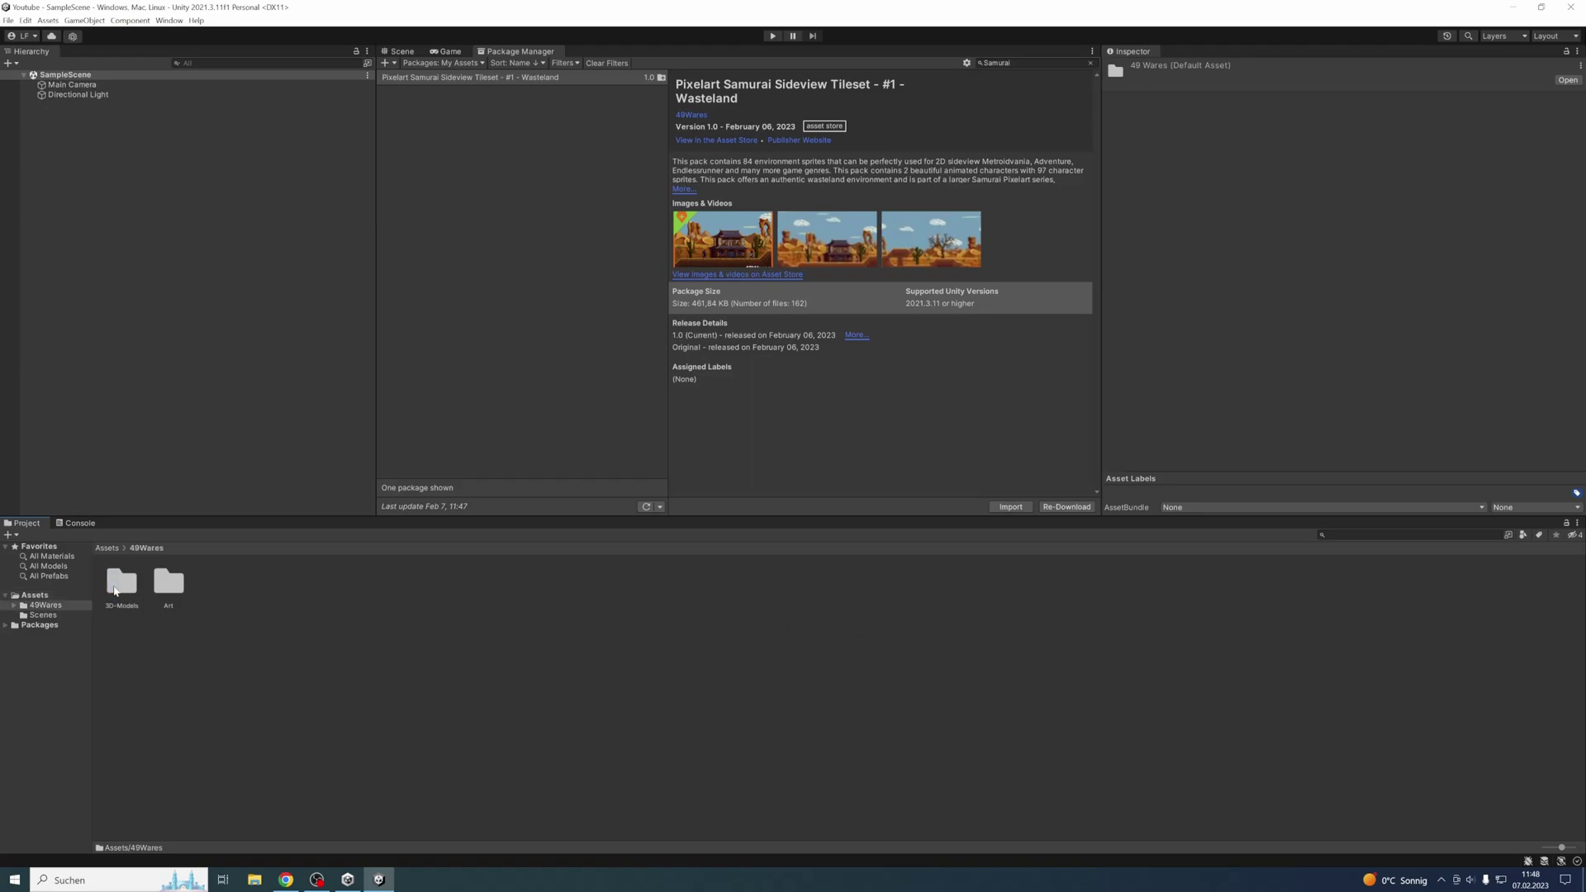
{"action": "double_click", "coordinate": [162, 586]}
{"action": "double_click", "coordinate": [128, 582]}
{"action": "double_click", "coordinate": [132, 583]}
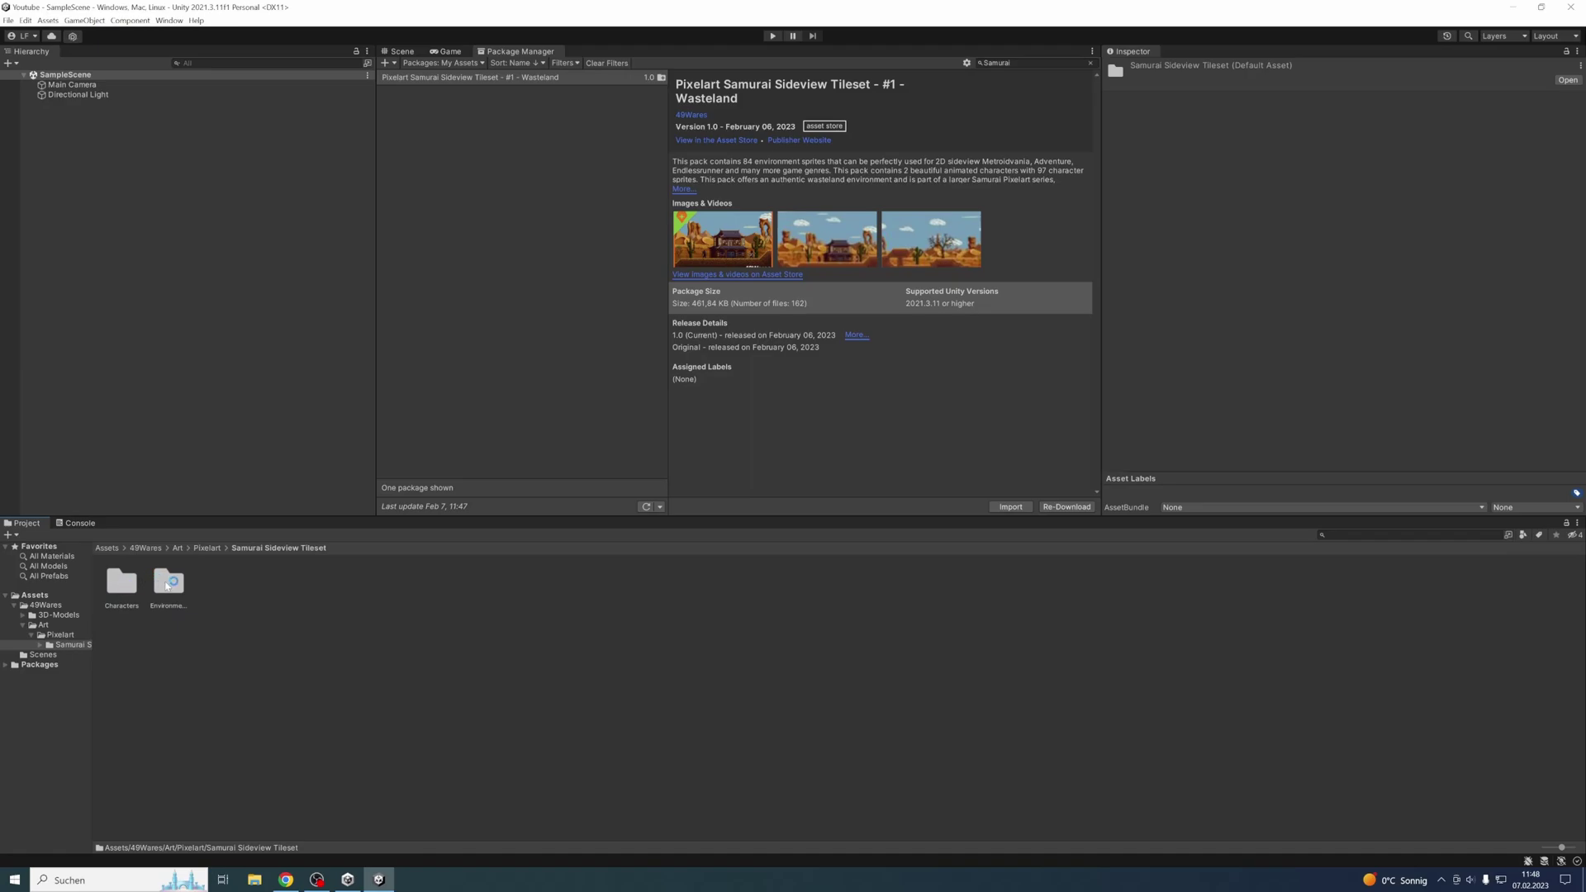
{"action": "double_click", "coordinate": [169, 582]}
{"action": "double_click", "coordinate": [168, 582]}
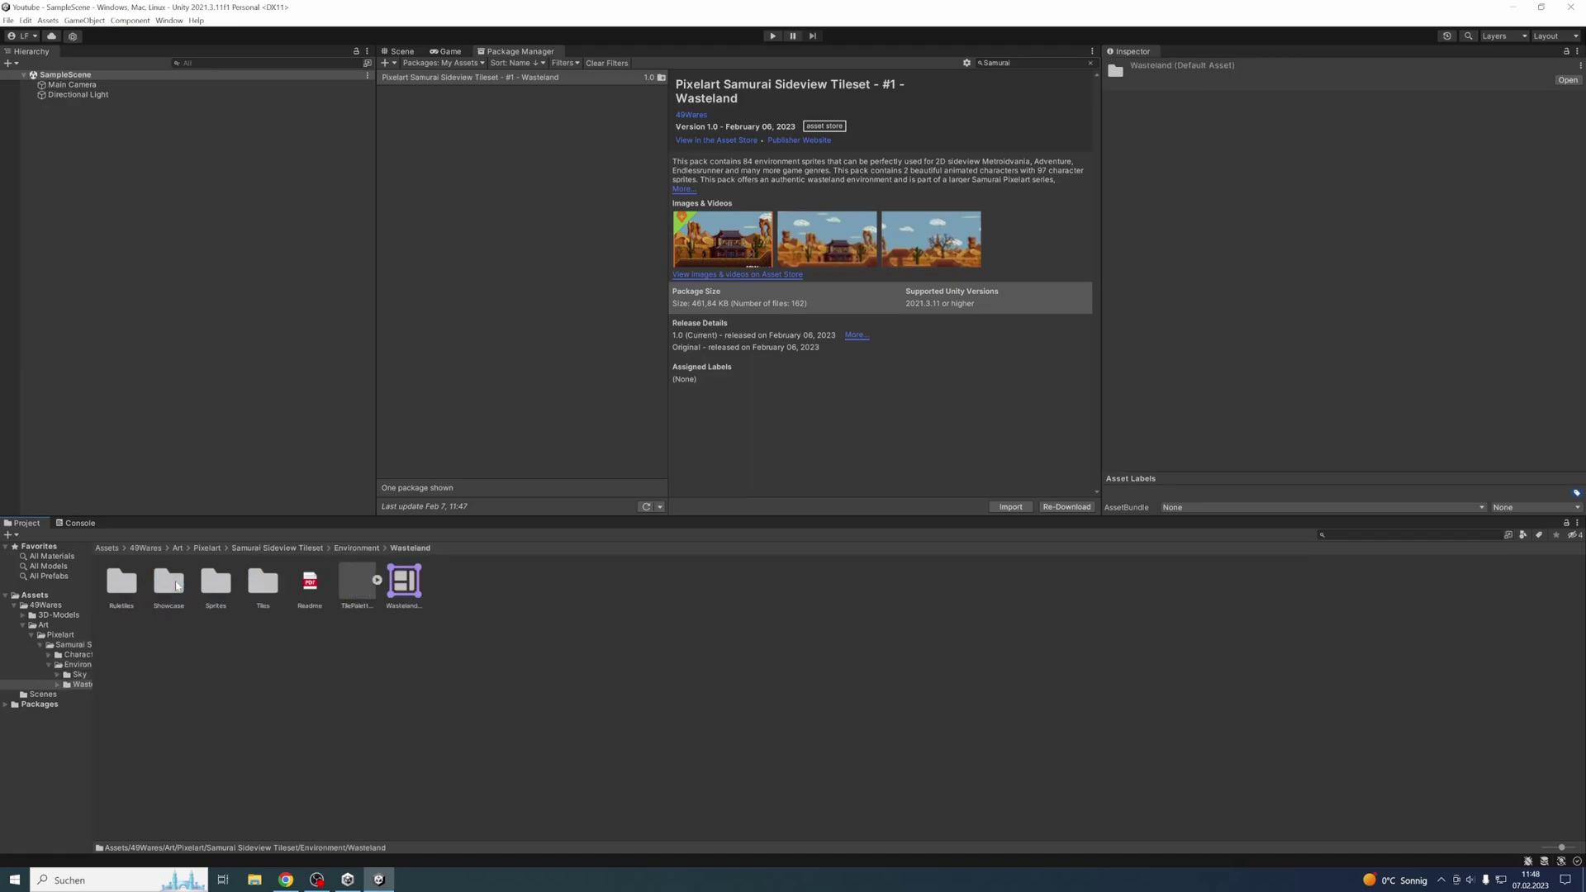
{"action": "double_click", "coordinate": [170, 583]}
{"action": "double_click", "coordinate": [122, 583]}
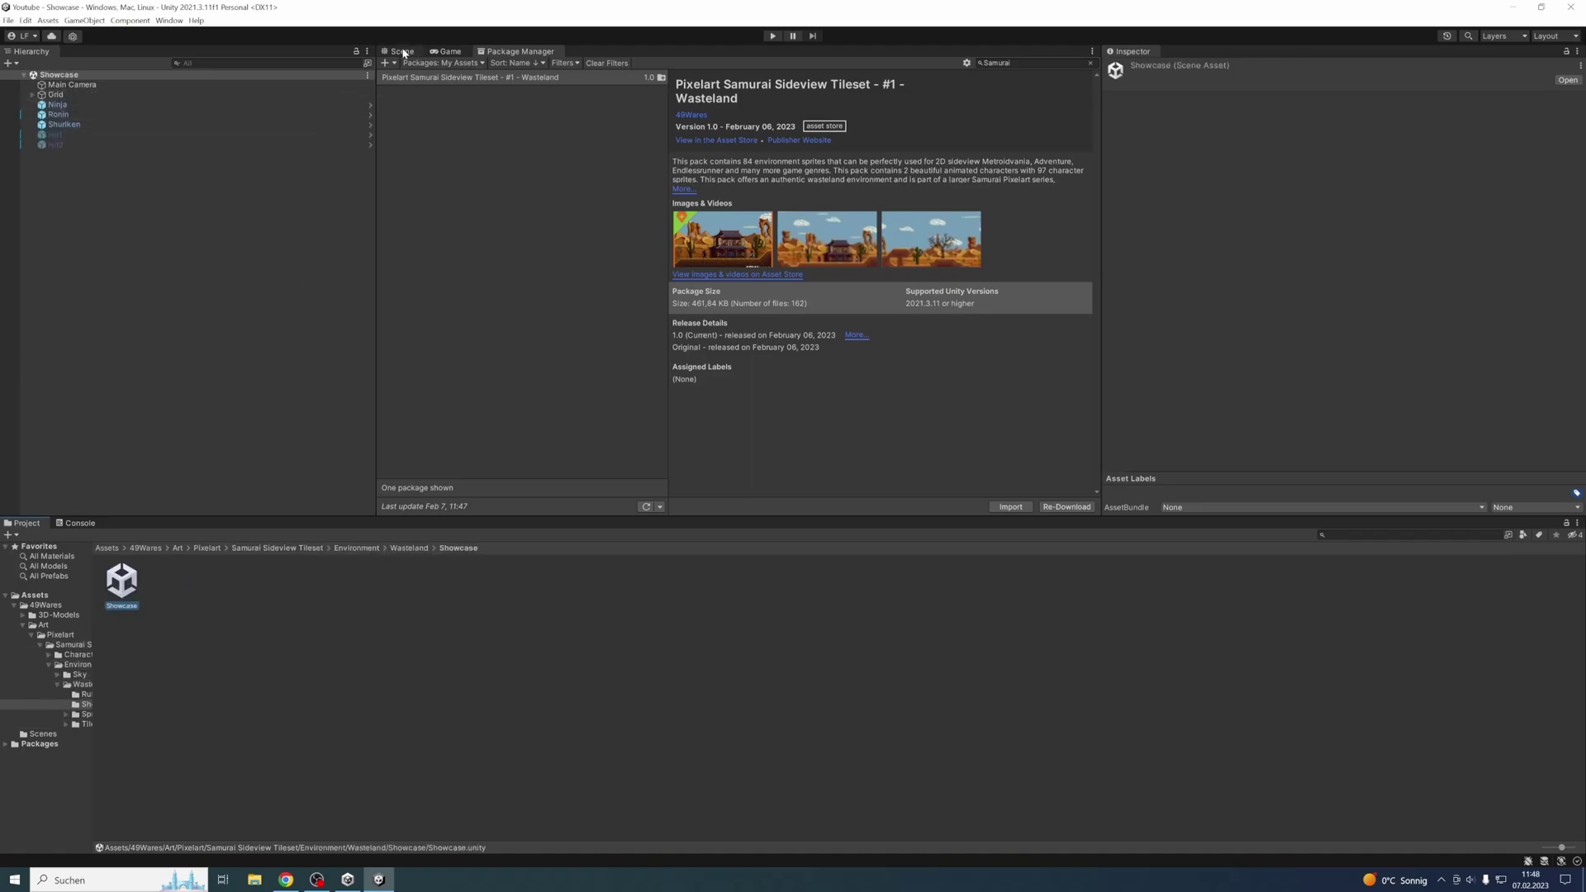
- Show the Showcase scene in the Scene view in 2D mode, framed on the samurai house and desert landscape
{"action": "left_click", "coordinate": [949, 65]}
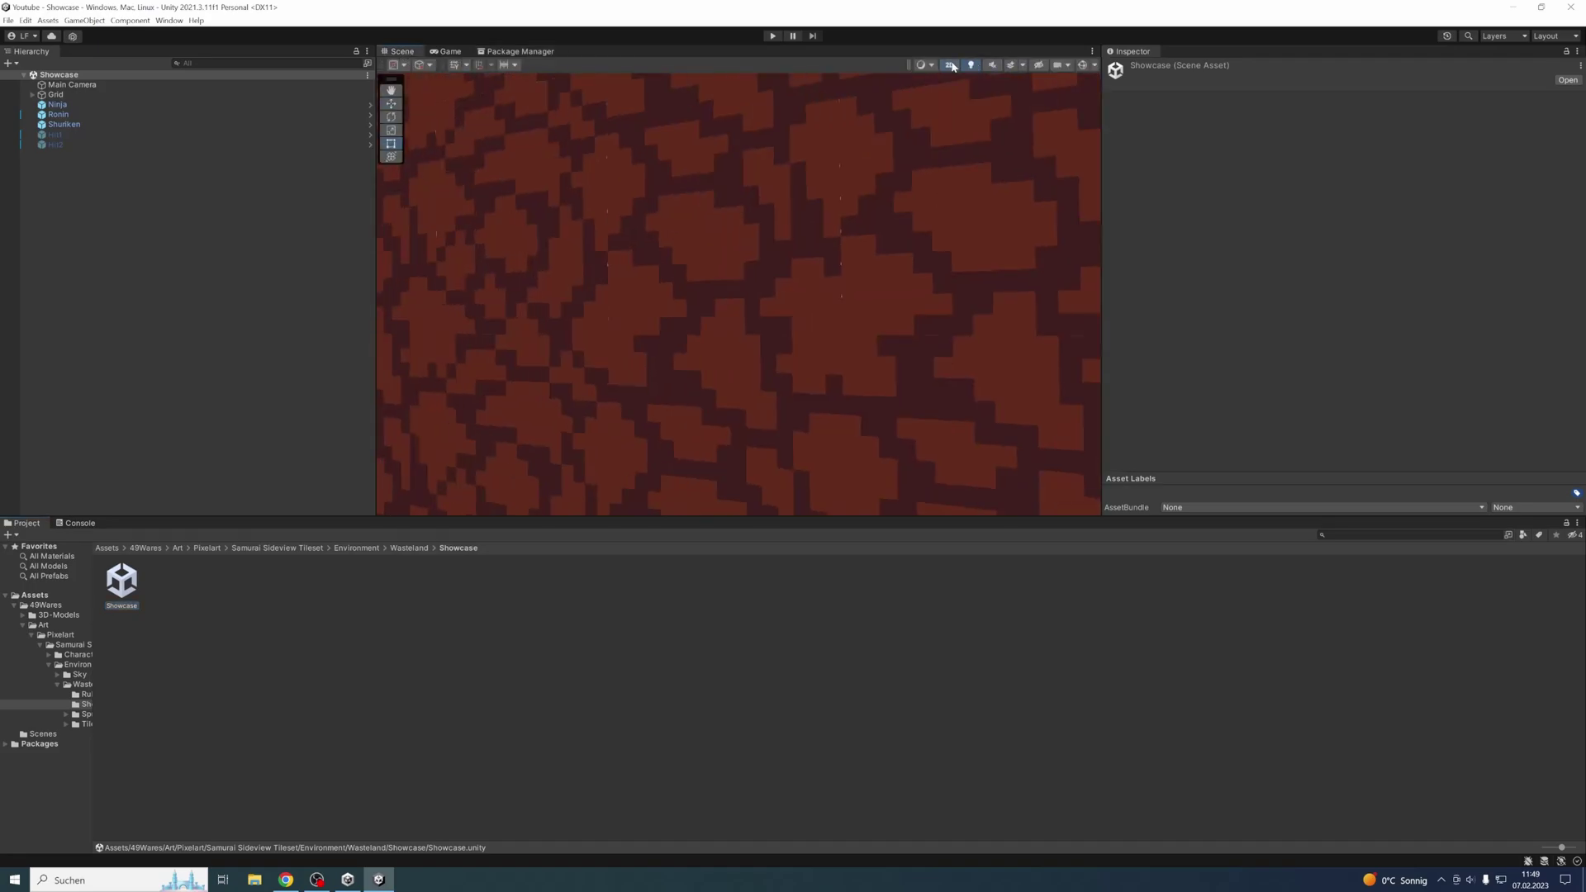
{"action": "scroll", "coordinate": [850, 378], "scroll_direction": "down", "scroll_amount": 5}
{"action": "middle_click_drag", "start_coordinate": [885, 344], "coordinate": [682, 352]}
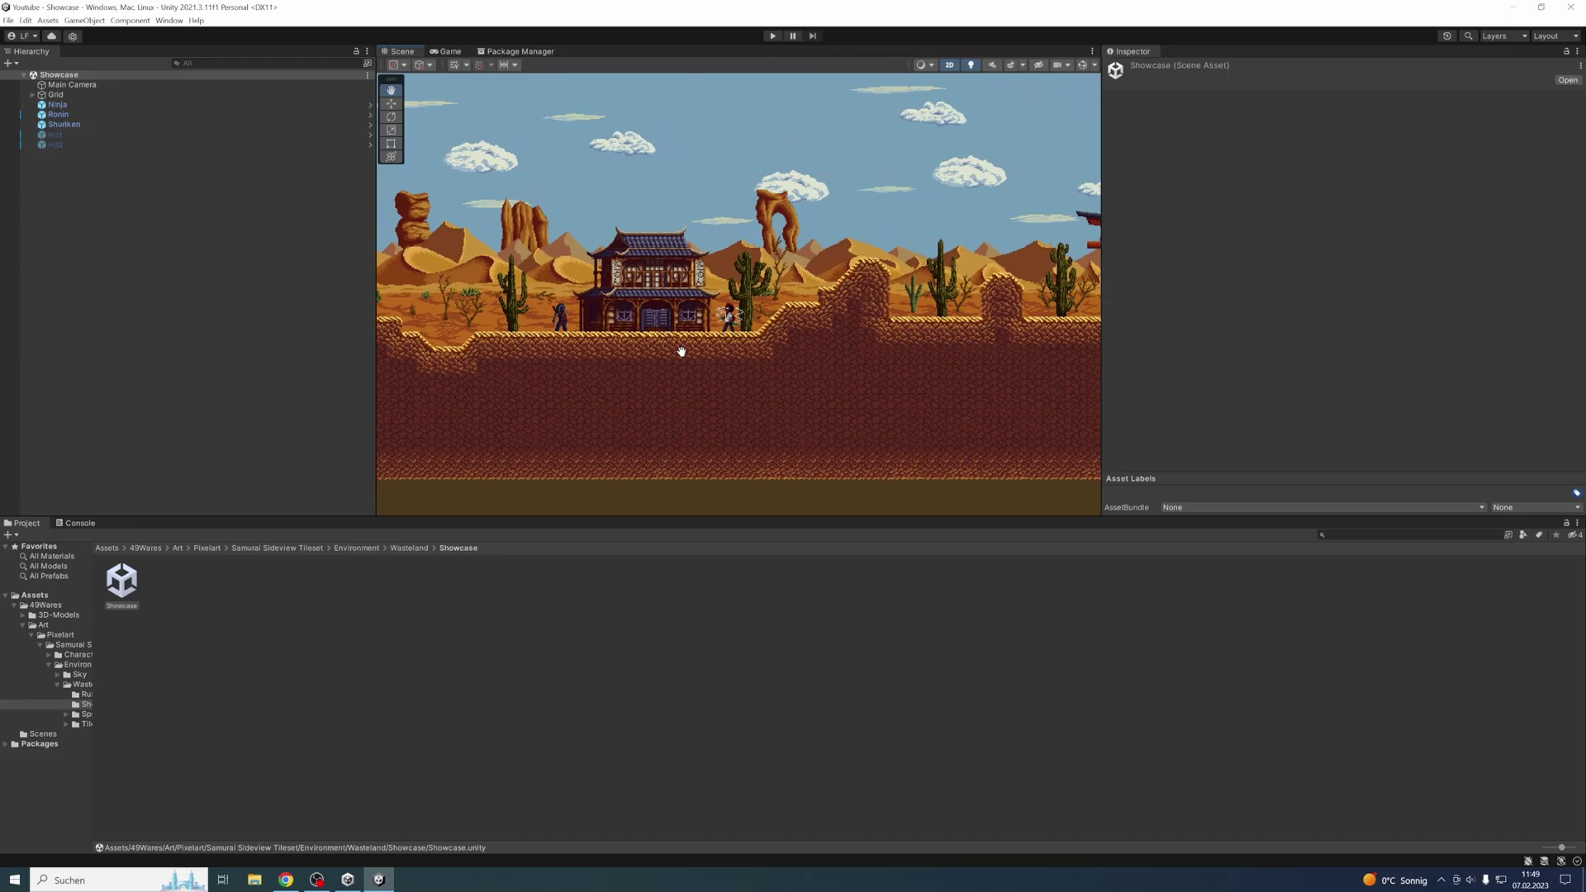